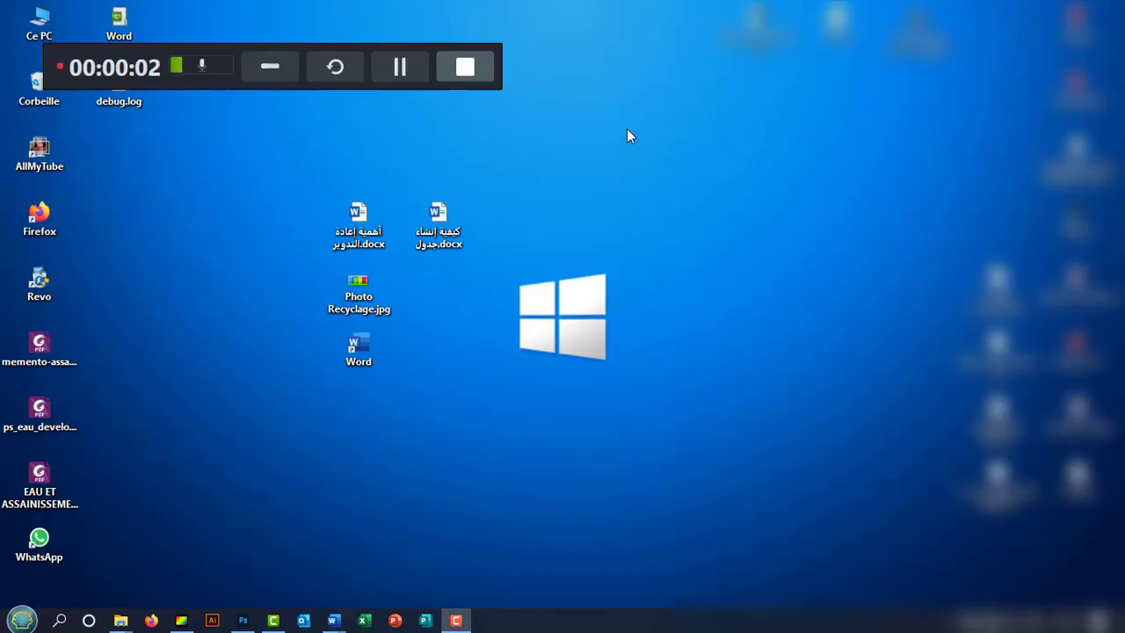
Open كيفية إنشاء جدول.docx from the desktop and place the caret in the table's empty row
click(268, 66)
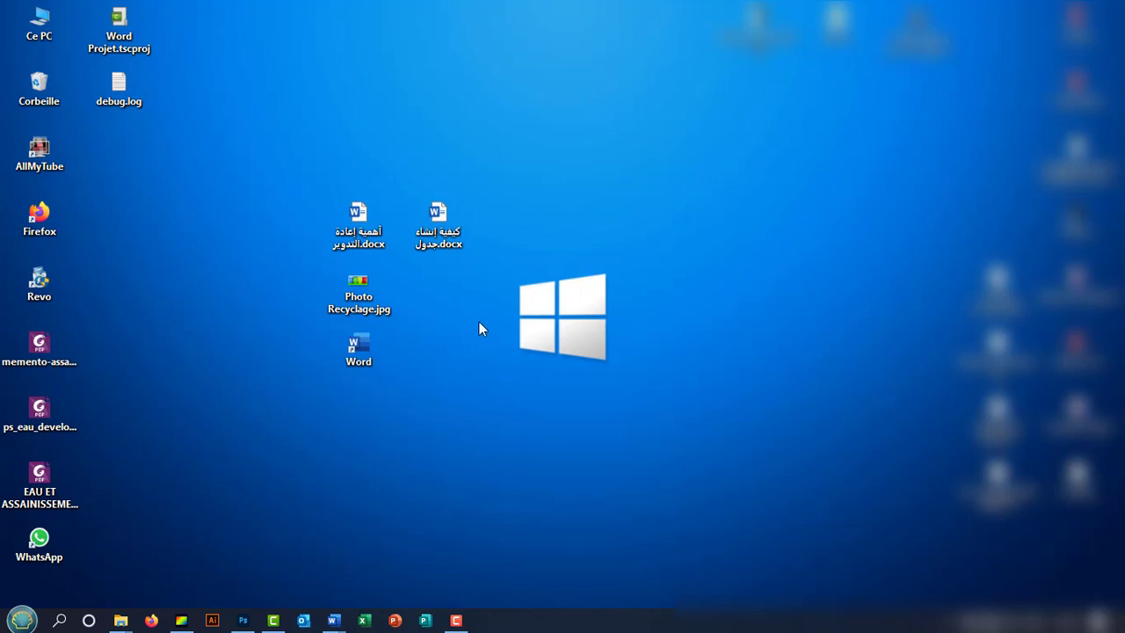
double_click(444, 236)
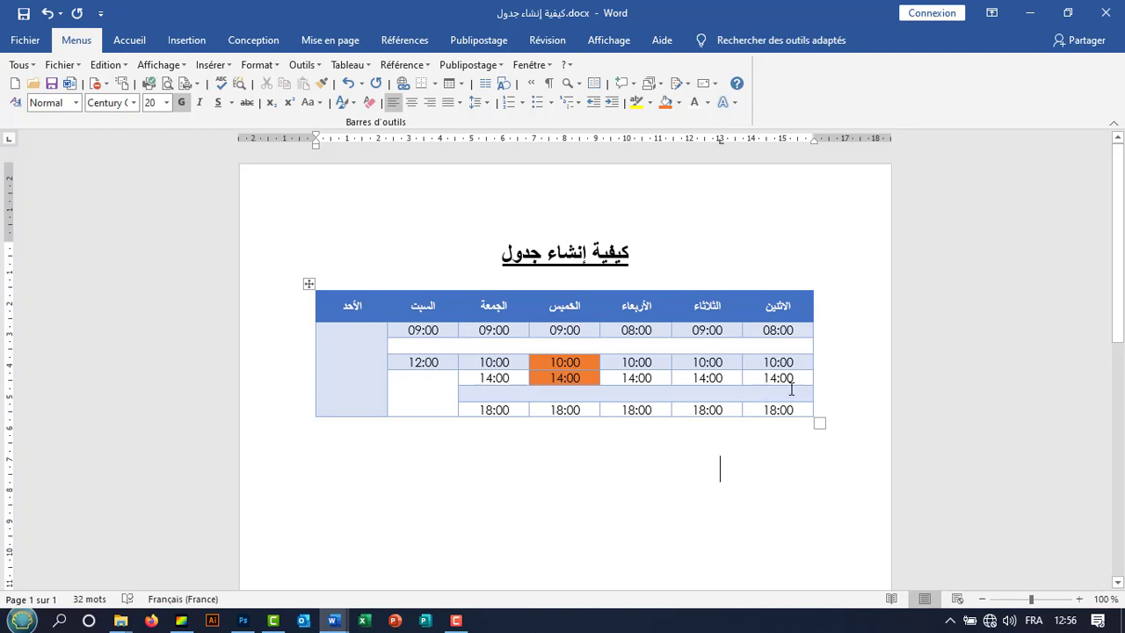
click(773, 346)
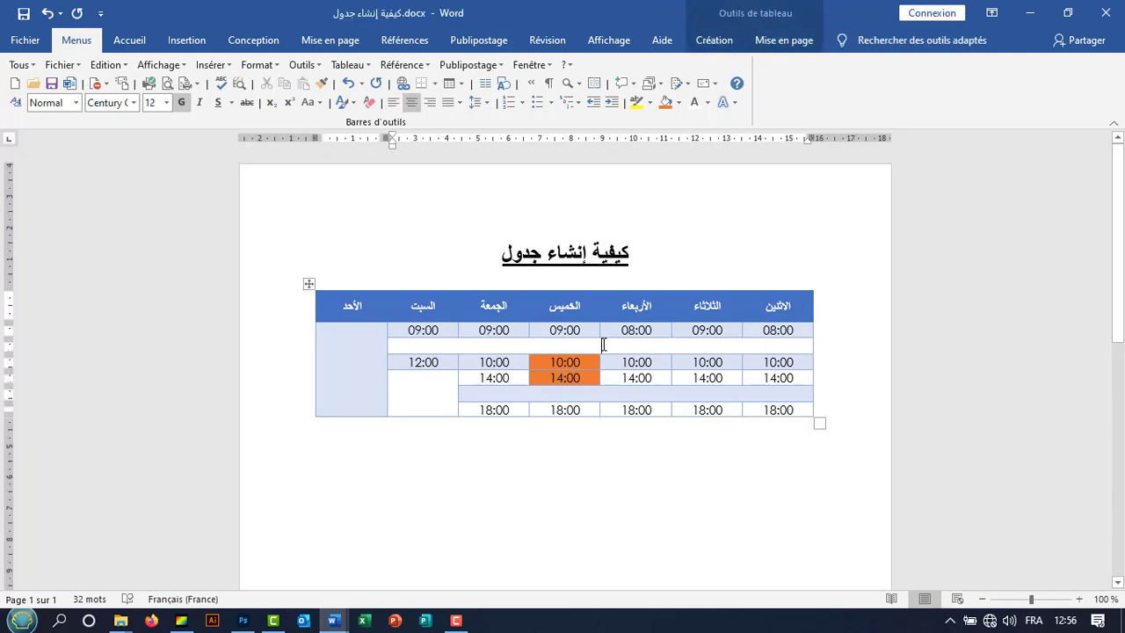
Delete the blank row under the 09:00 times so the 10:00 row follows directly
right_click(604, 346)
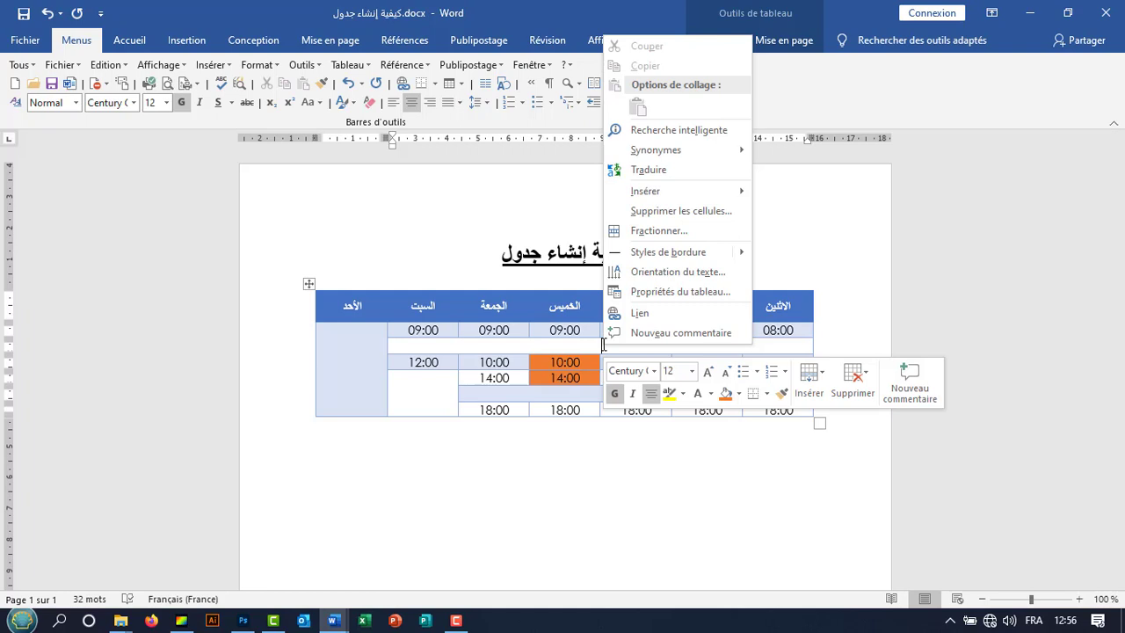
click(672, 212)
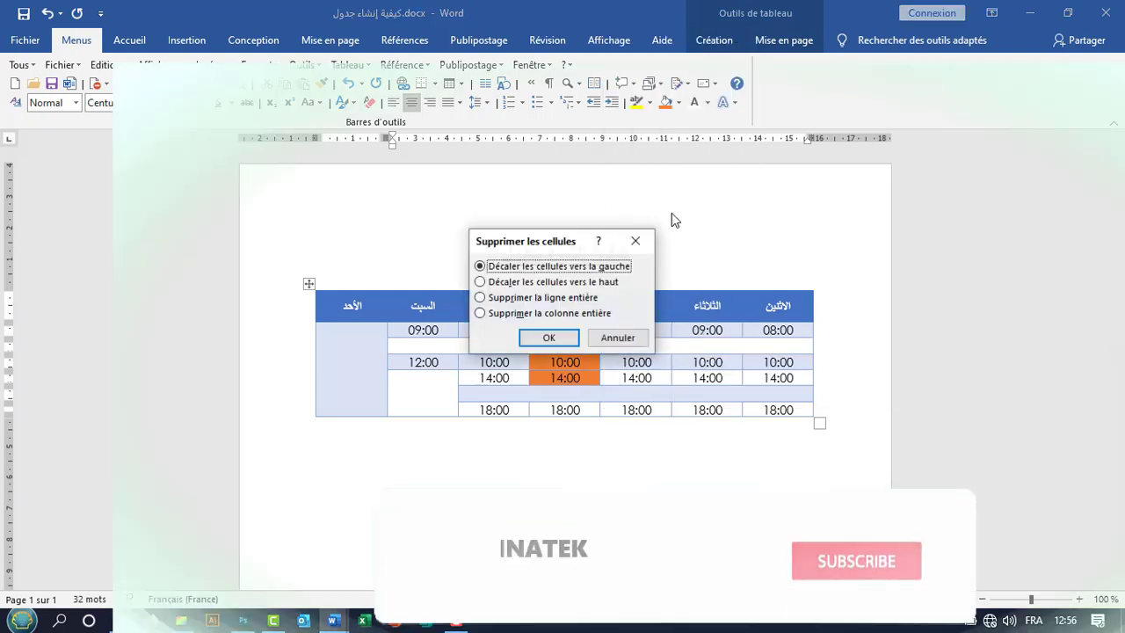
click(549, 338)
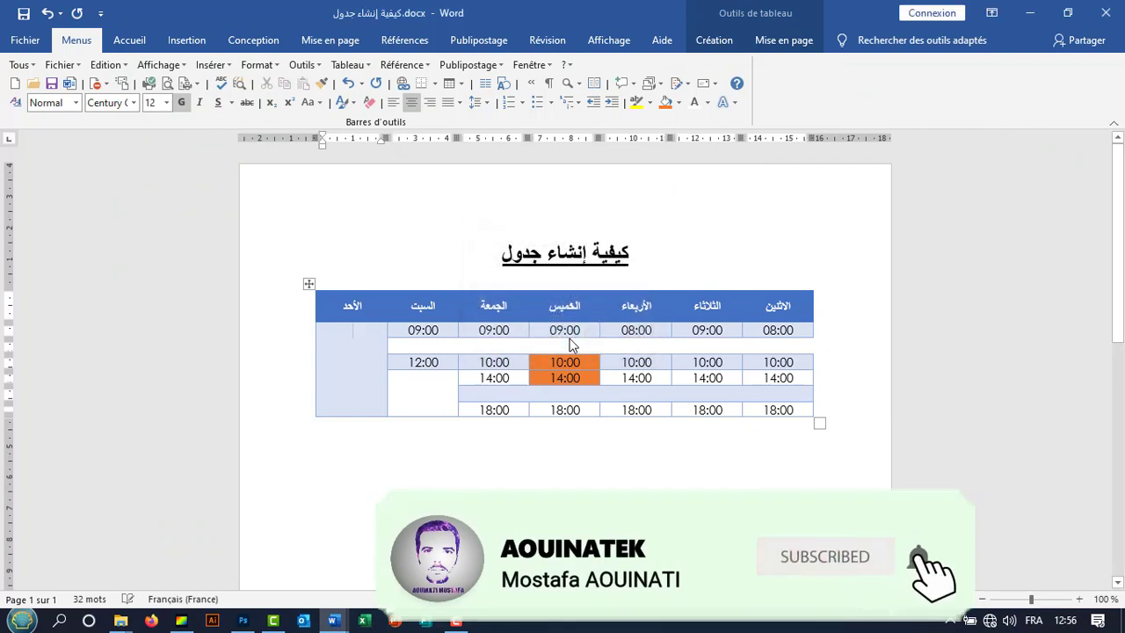
right_click(587, 346)
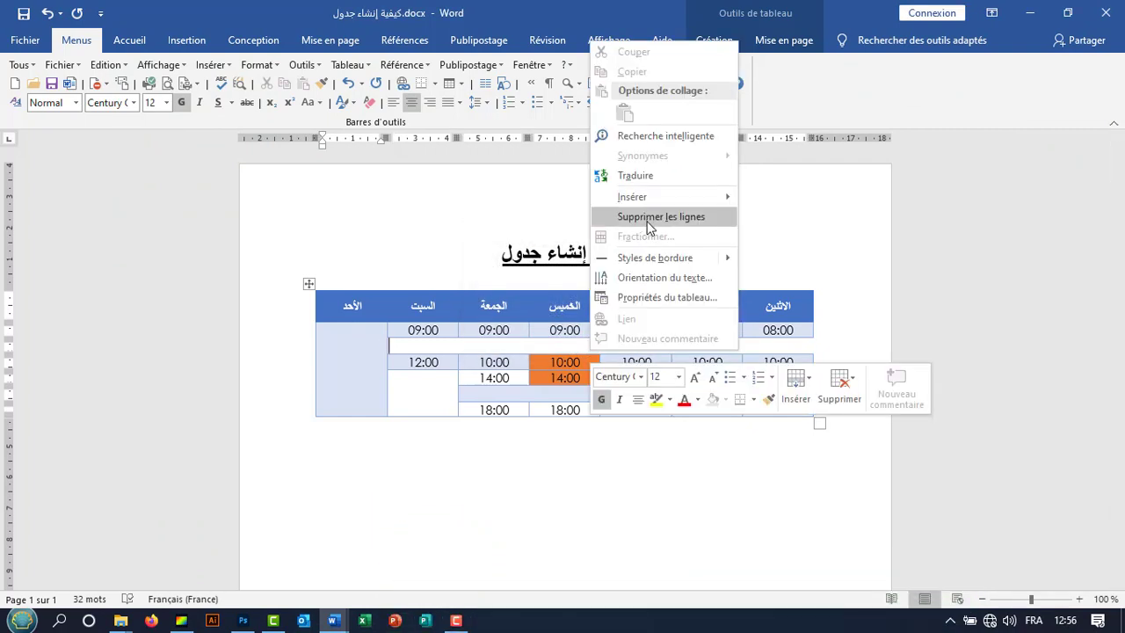
click(648, 218)
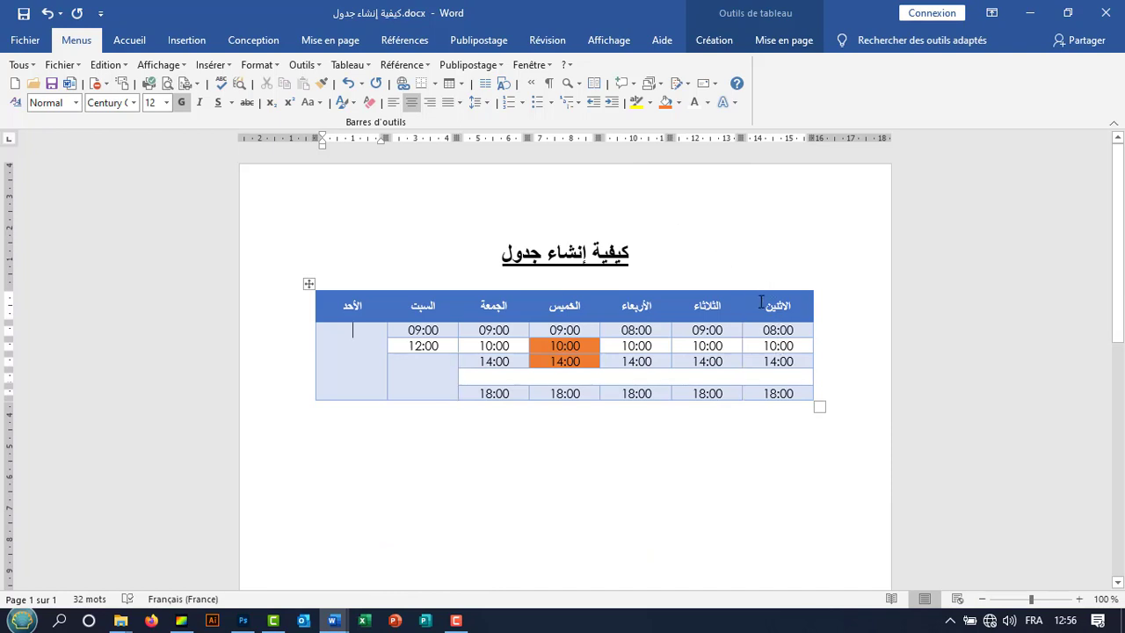
drag(761, 303, 786, 391)
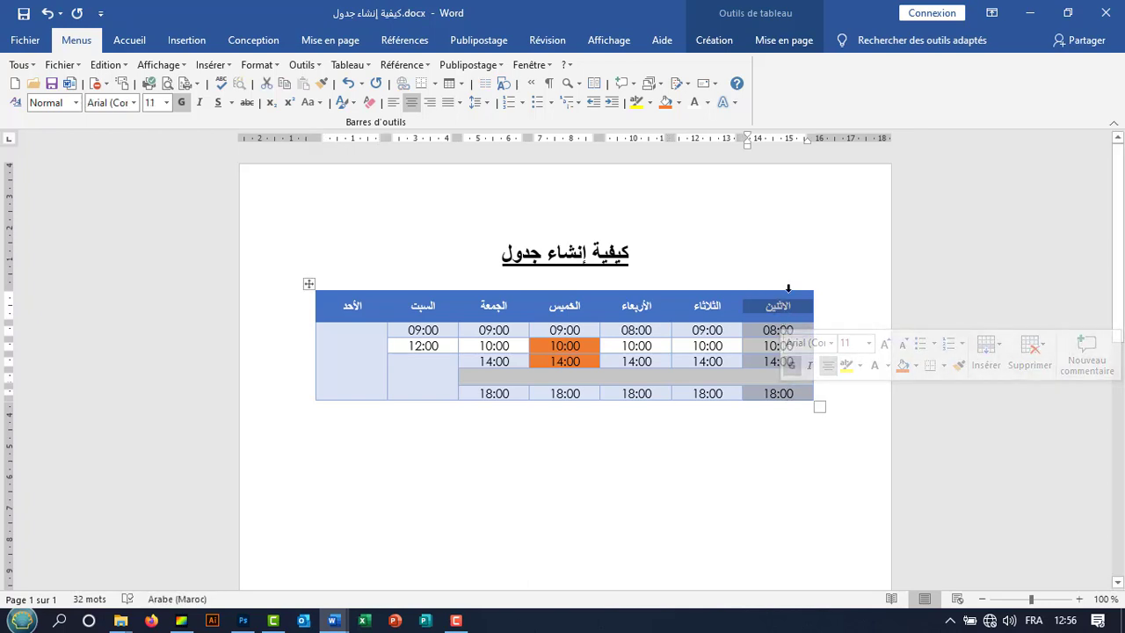
click(777, 290)
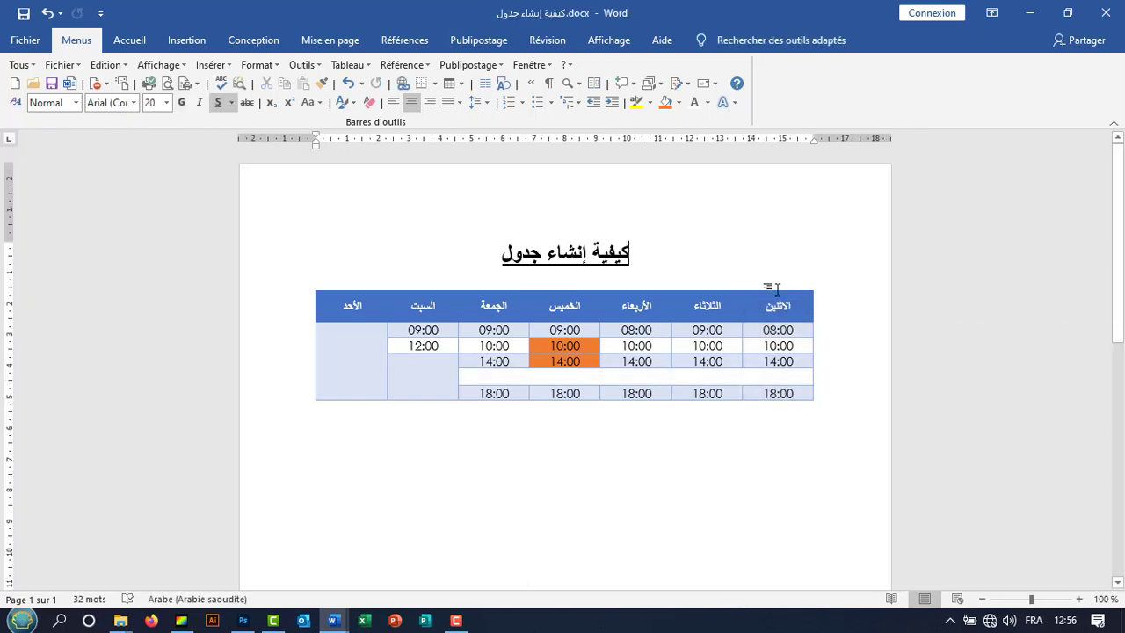
click(776, 289)
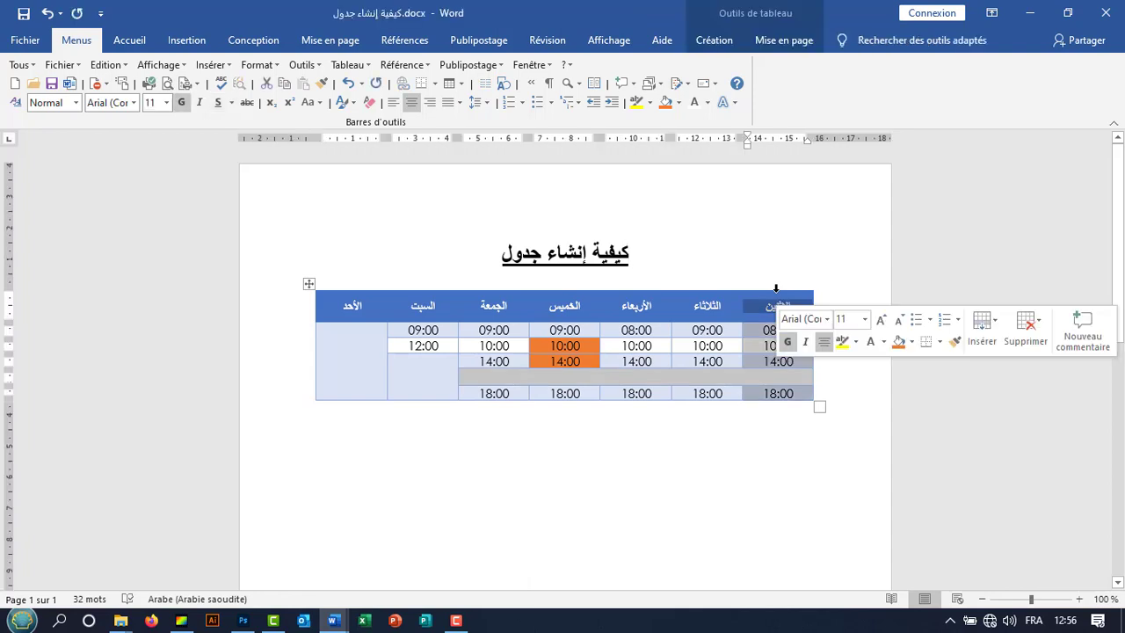
right_click(771, 318)
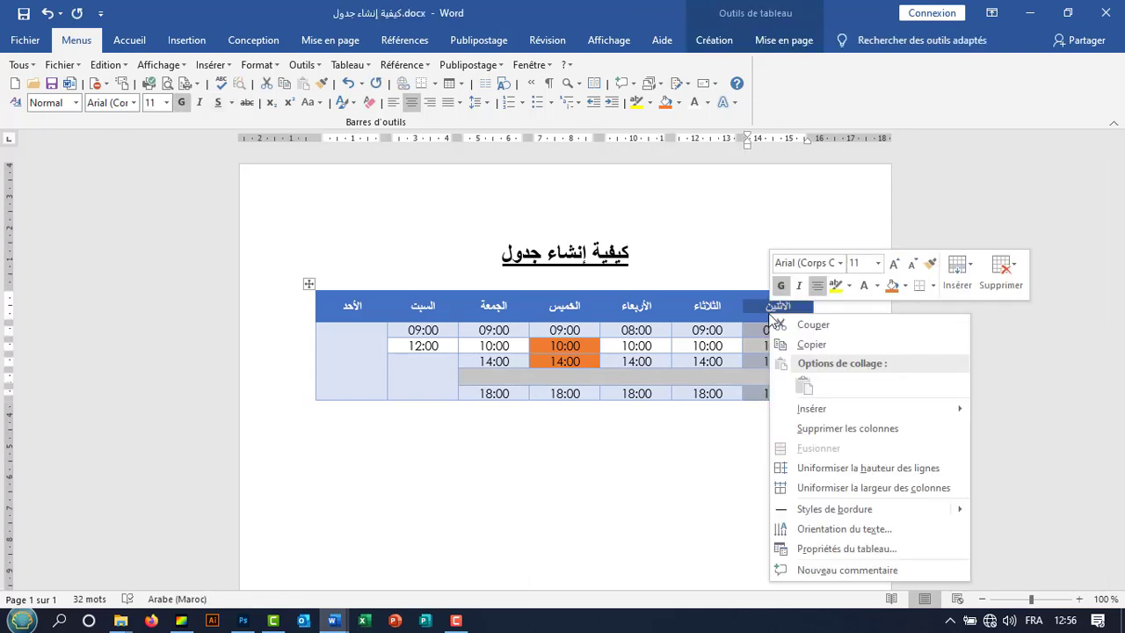
click(826, 428)
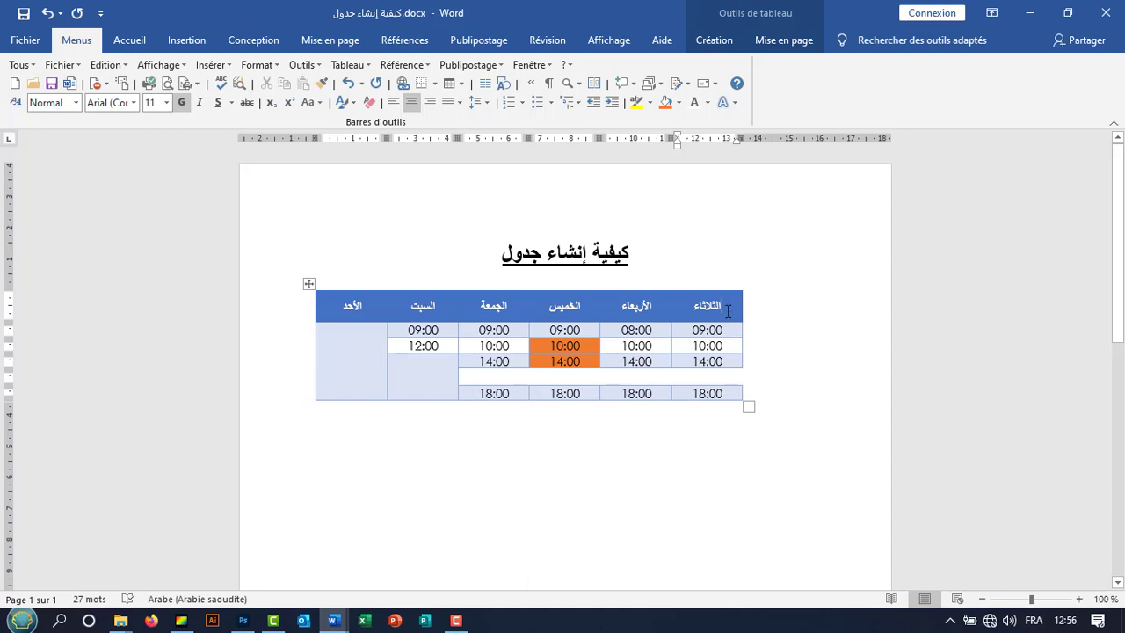
click(48, 13)
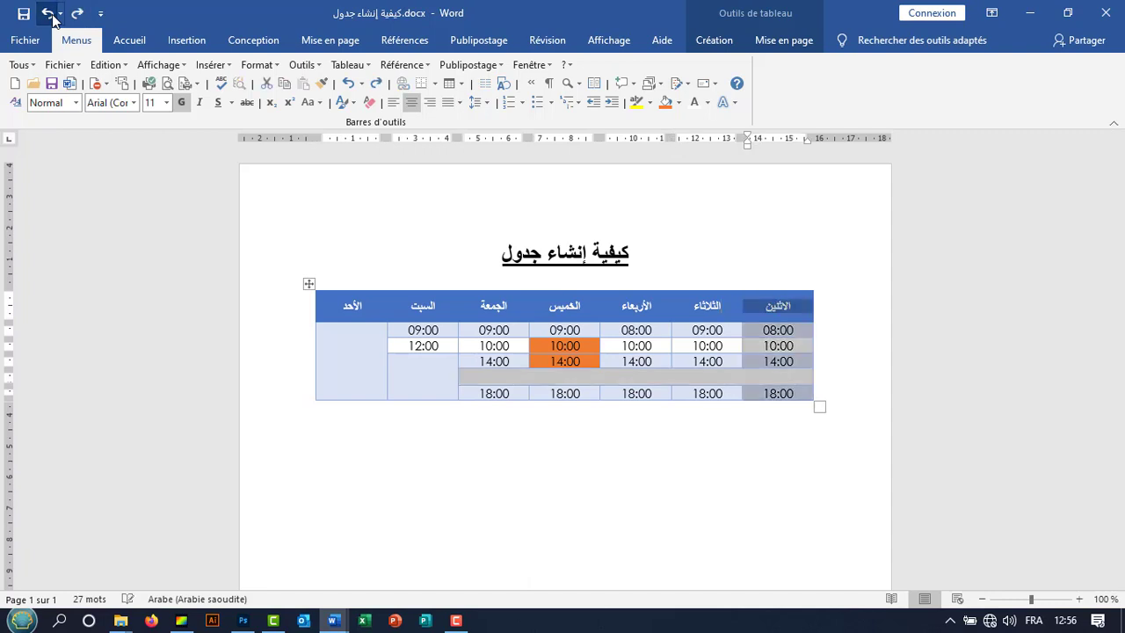
click(728, 305)
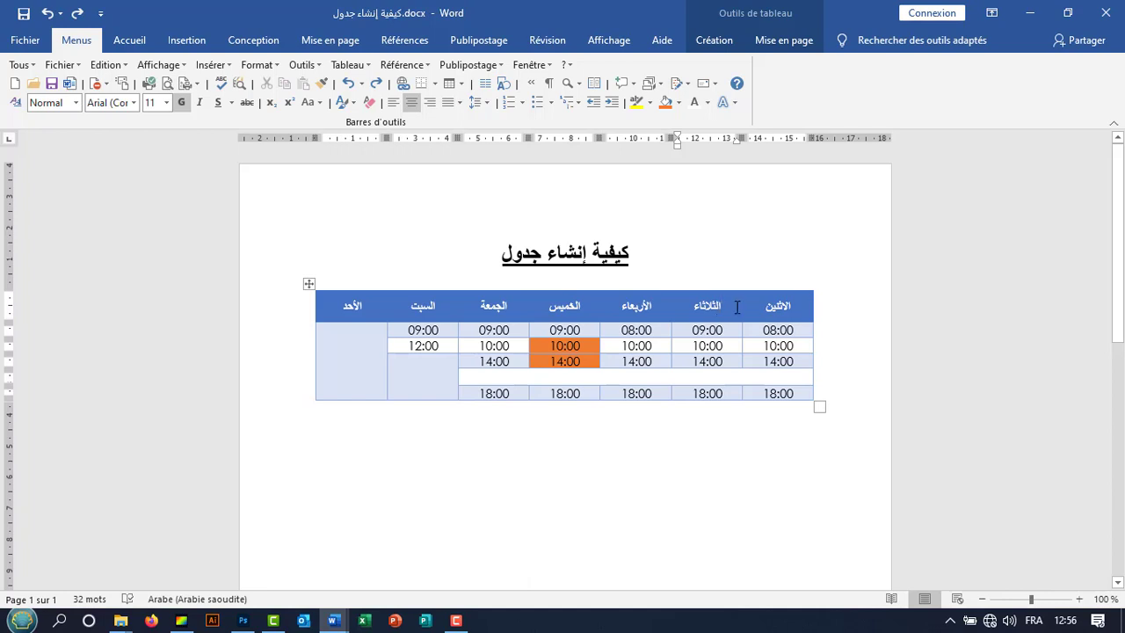
Insert one blank column left and one blank column right of the الثلاثاء column
right_click(727, 307)
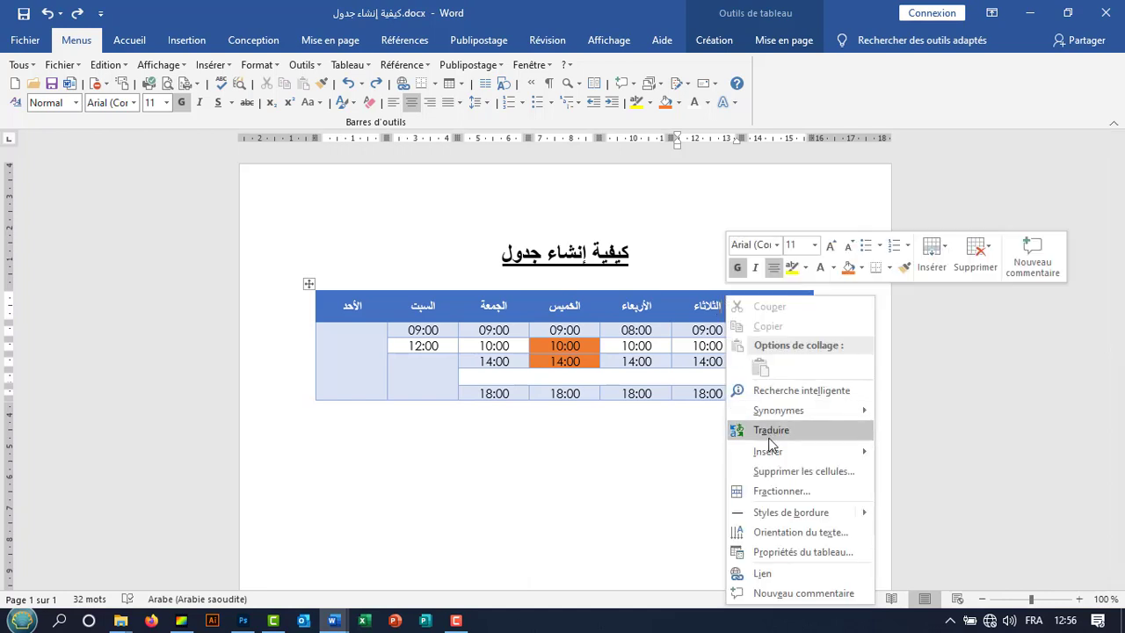
mouse_move(772, 452)
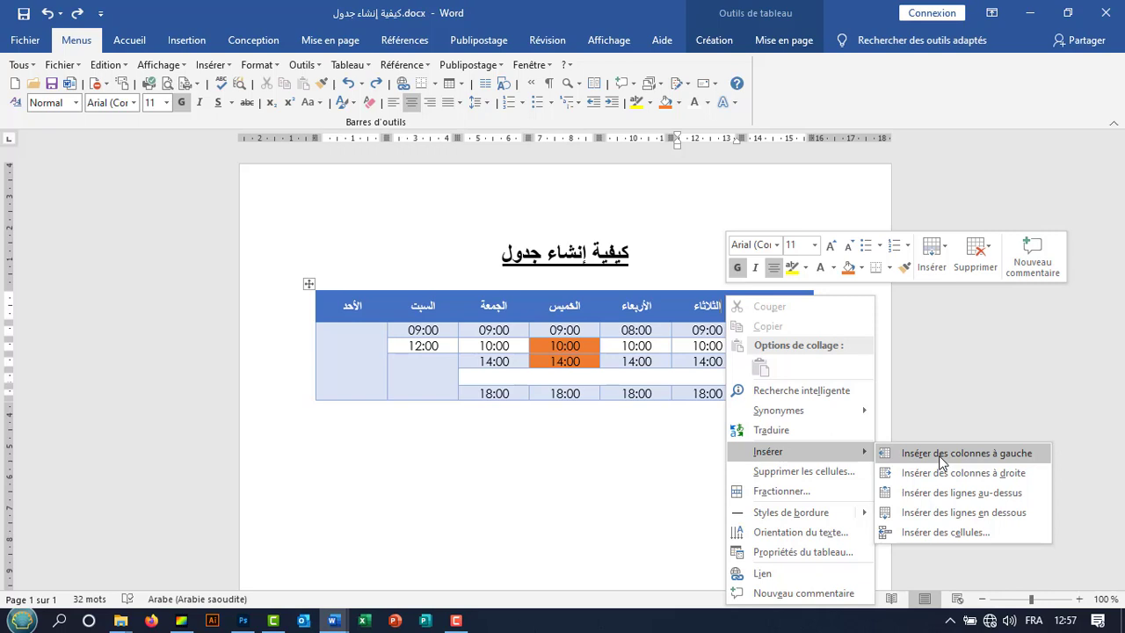
click(941, 454)
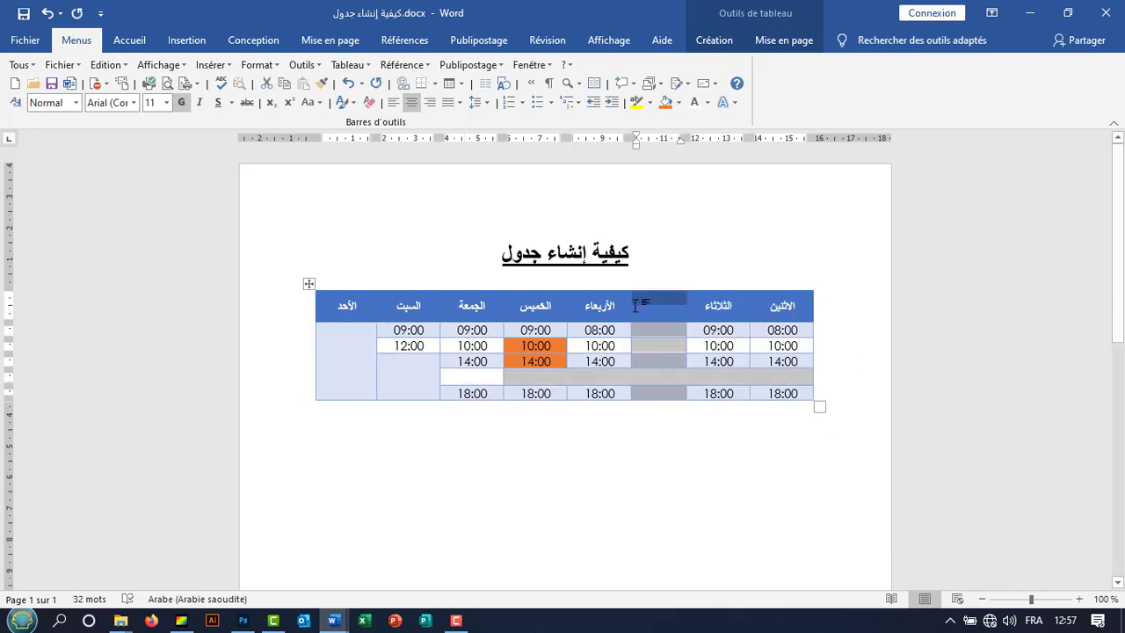
right_click(737, 301)
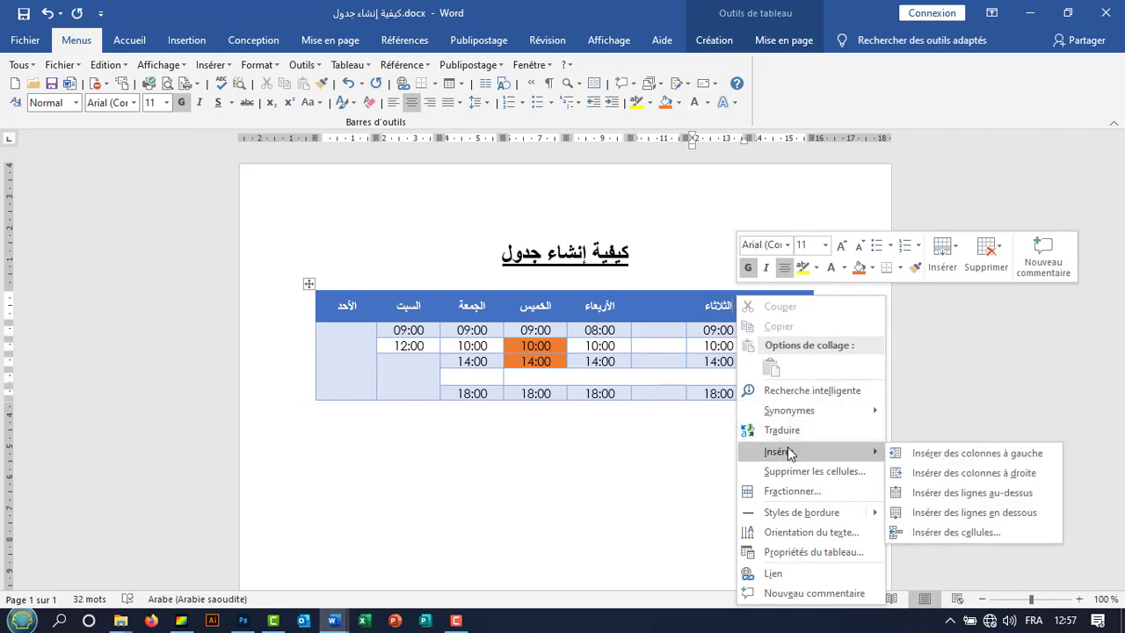
click(974, 473)
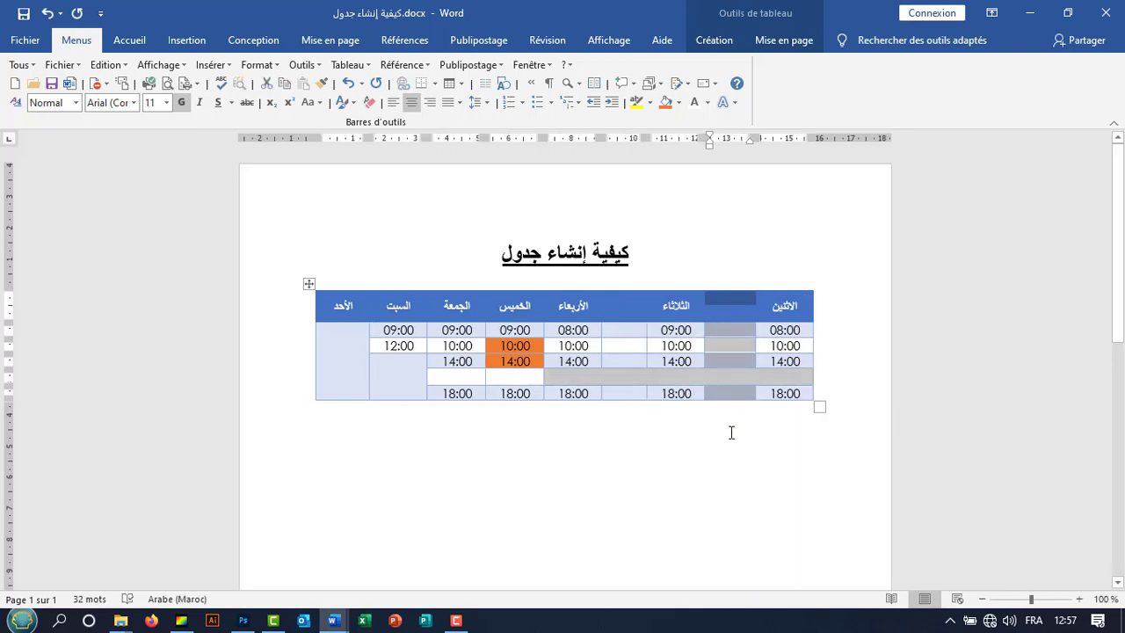
click(732, 433)
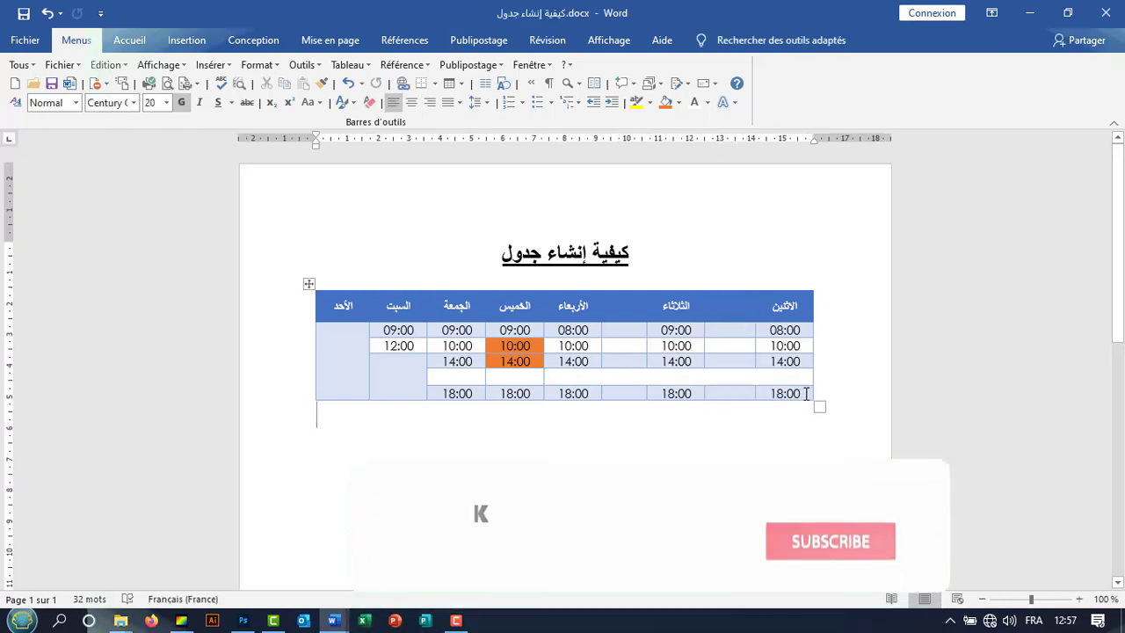
Select the whole 18:00 row and delete it, leaving 14:00 as the last row
drag(783, 396, 702, 392)
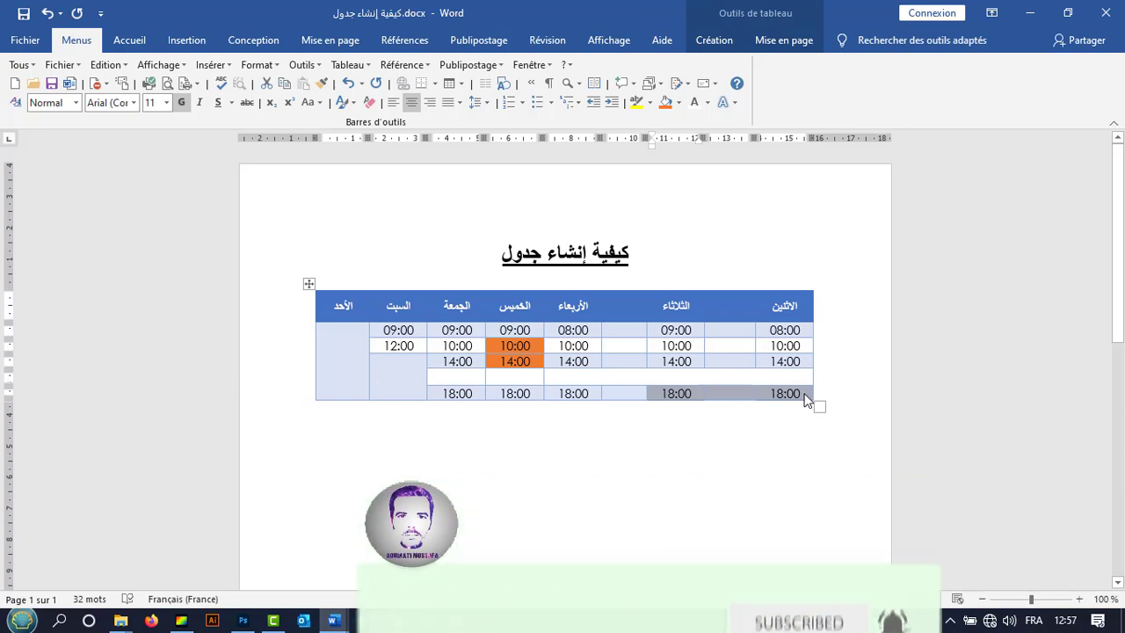
drag(803, 399, 429, 396)
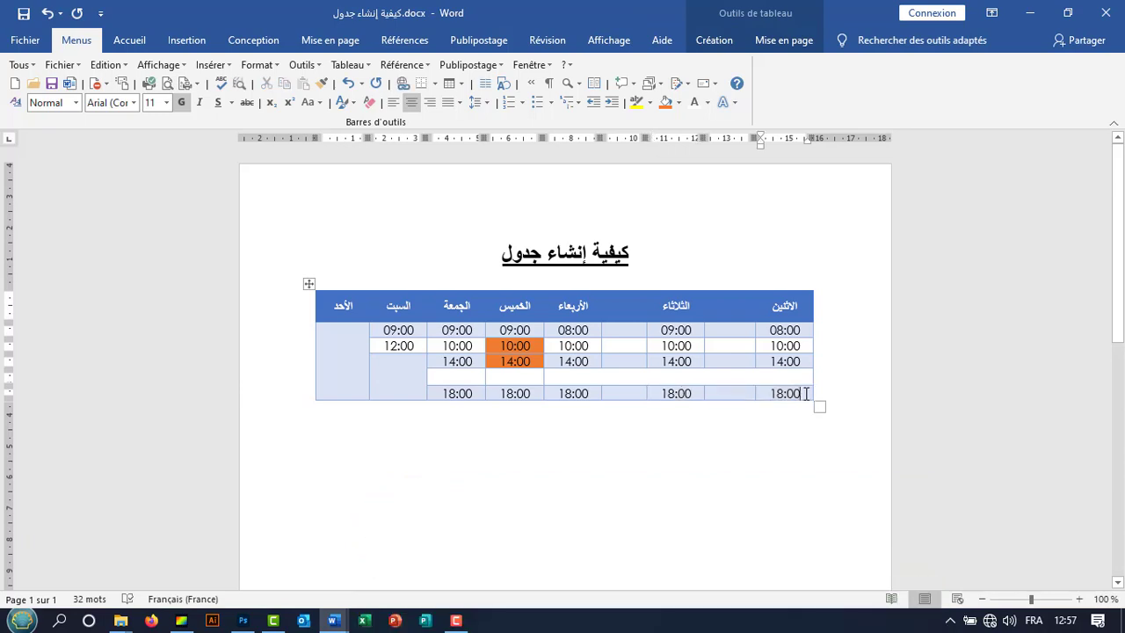
right_click(441, 397)
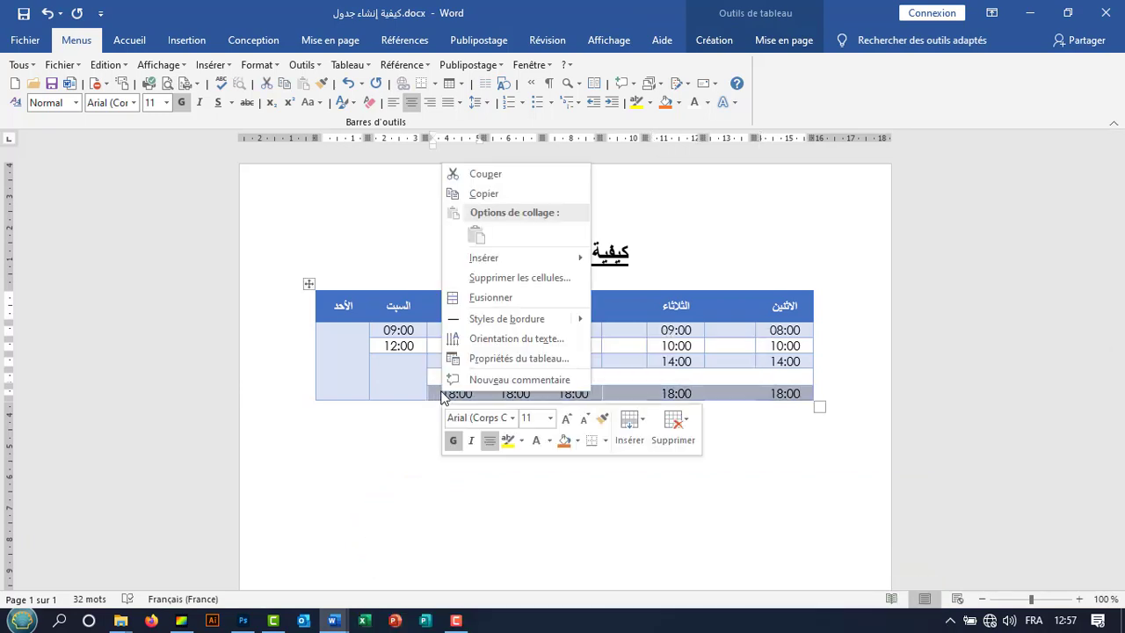
click(501, 277)
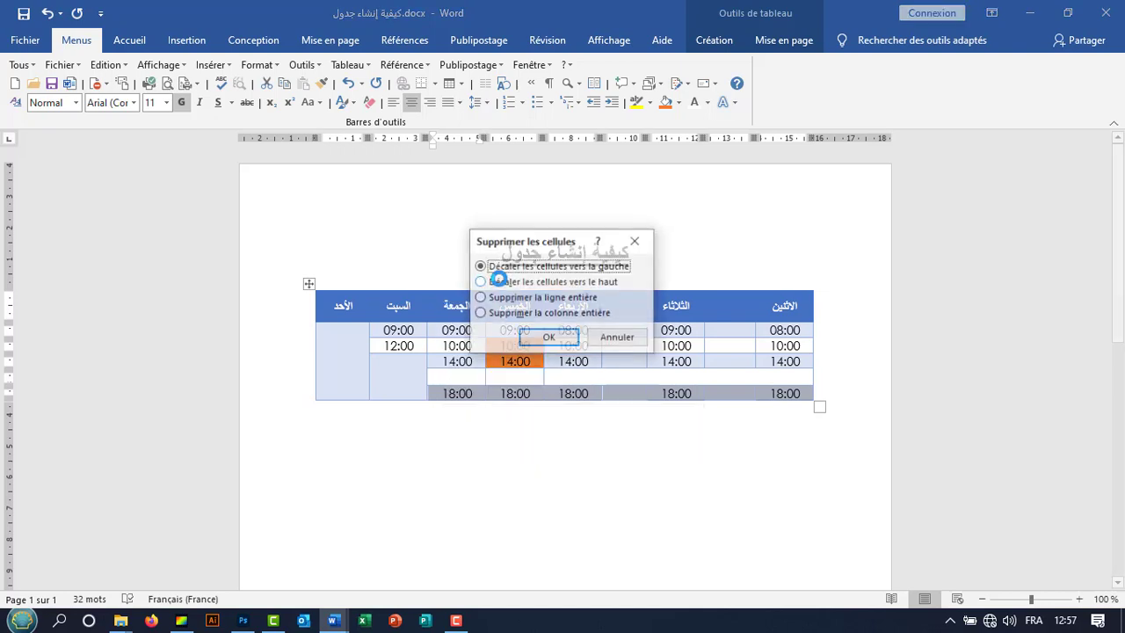
click(522, 301)
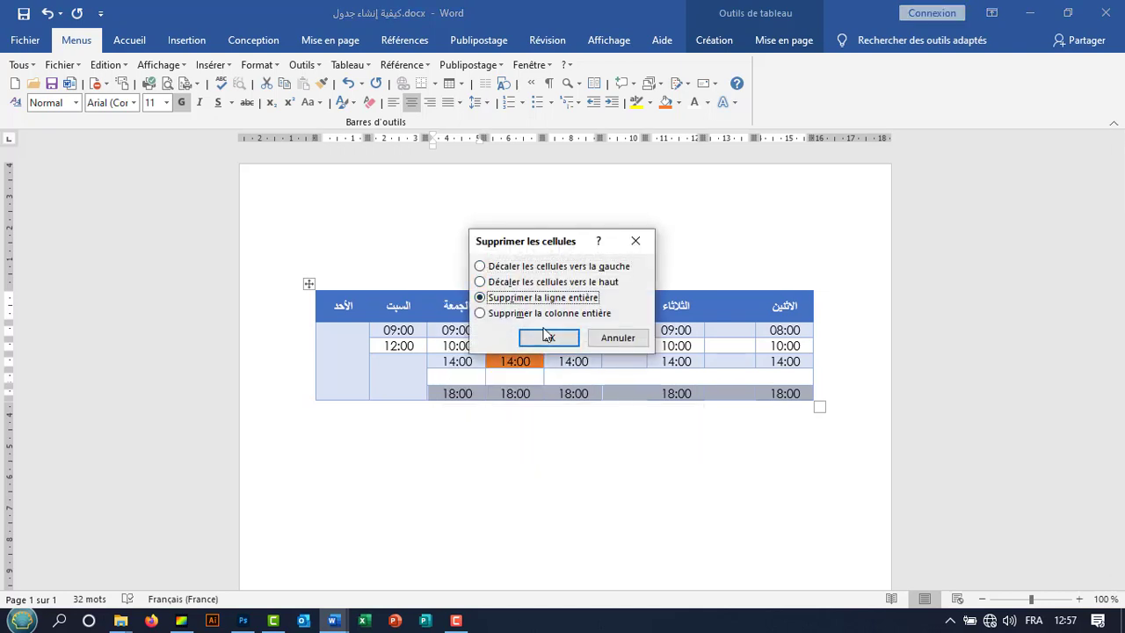
click(548, 337)
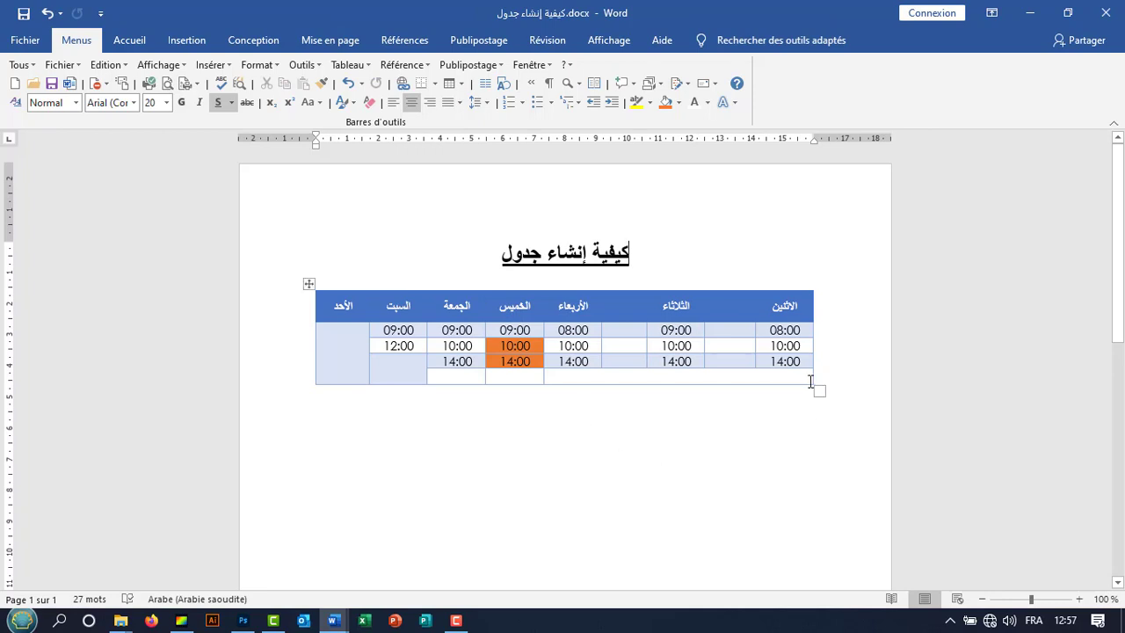
Resize the whole timetable by dragging its bottom-right resize handle
mouse_move(819, 388)
mouse_down()
mouse_move(851, 456)
mouse_move(833, 409)
mouse_up()
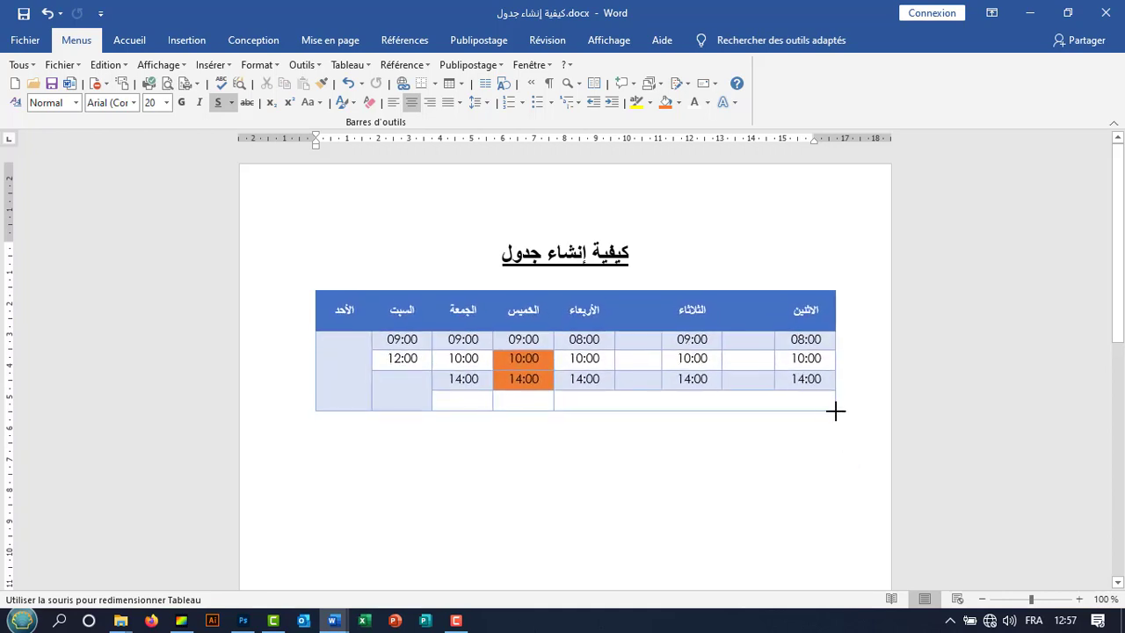
drag(833, 409, 839, 420)
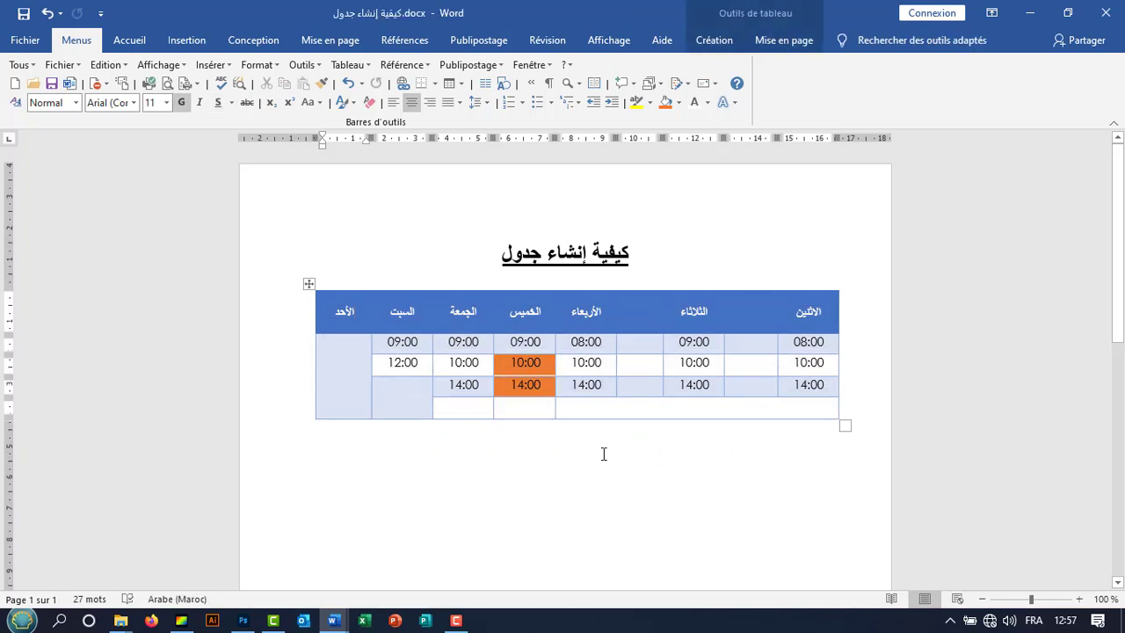
click(639, 343)
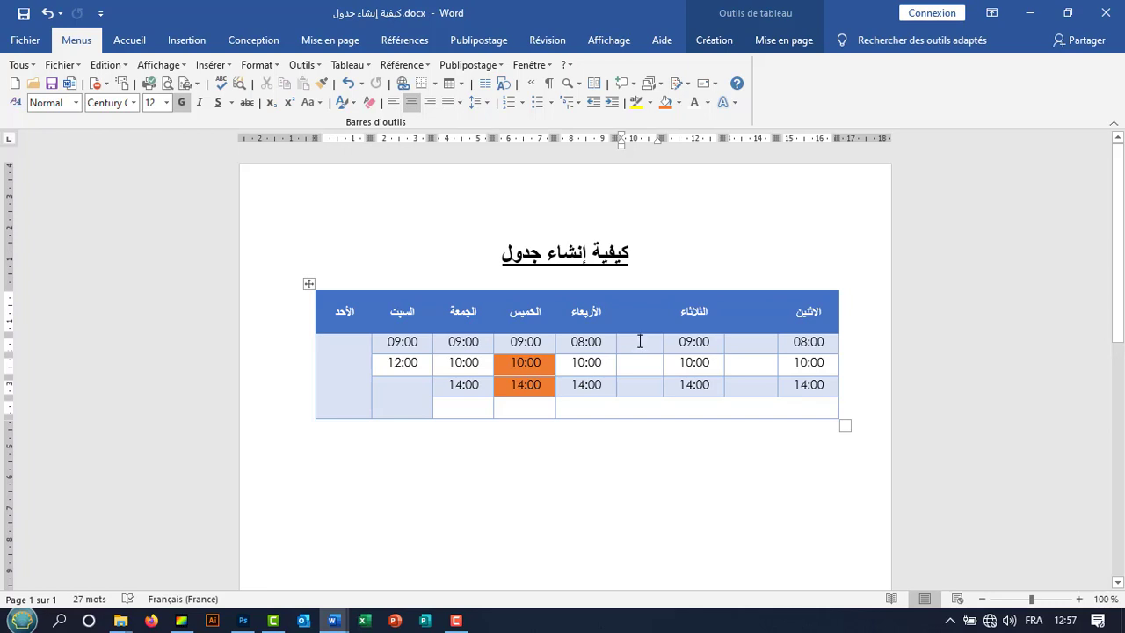
Split the empty cell beside 08:00 into 4 columns and 1 row
right_click(640, 342)
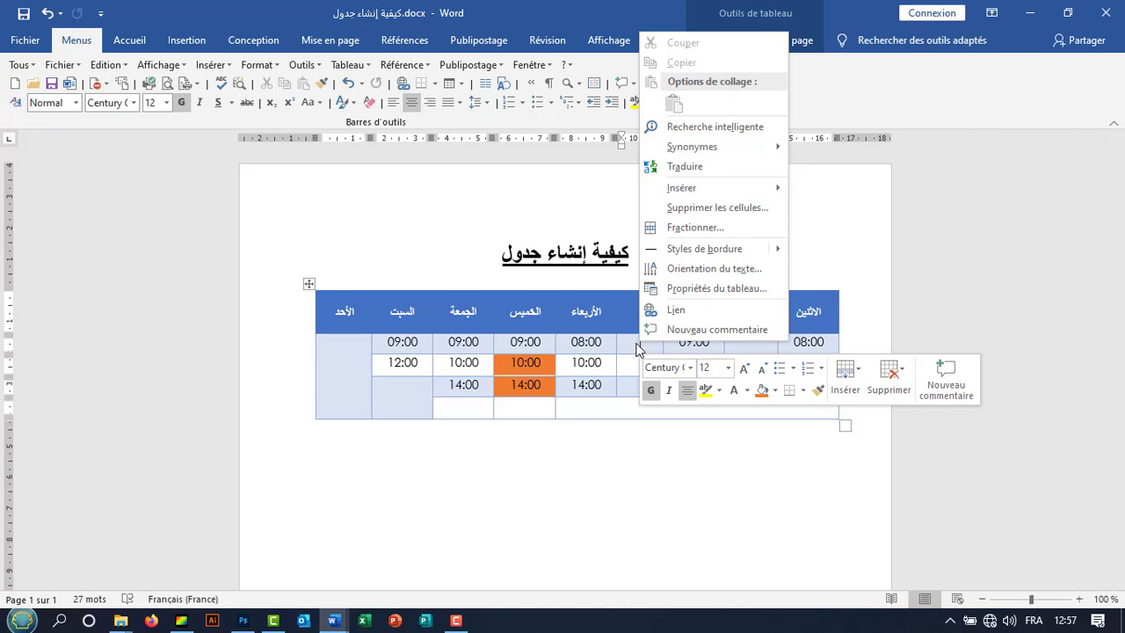
click(678, 229)
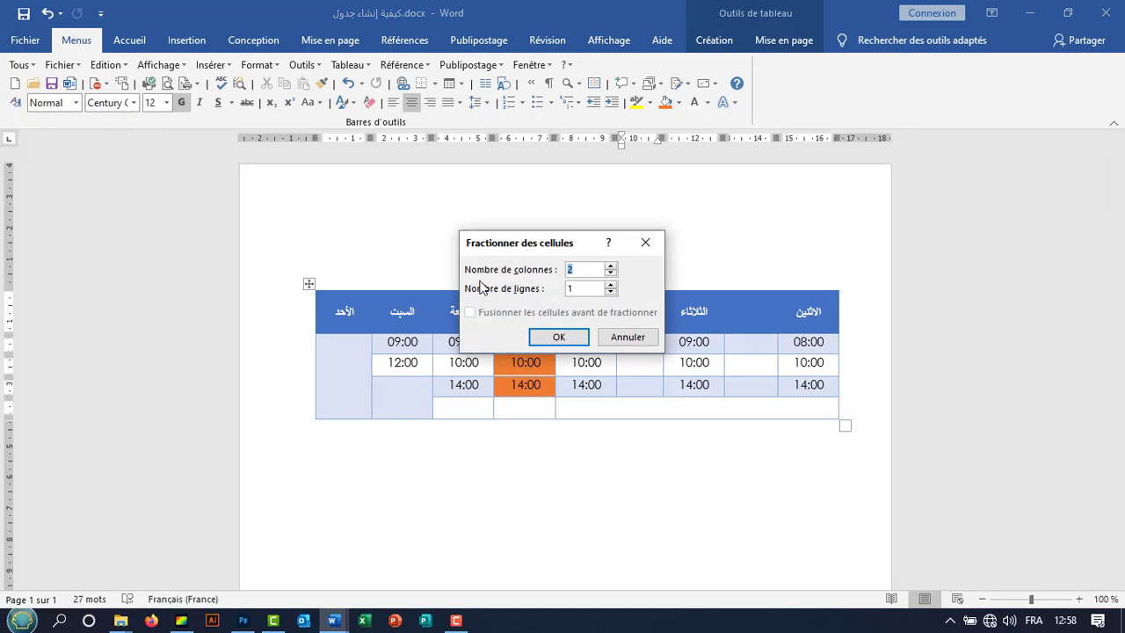
click(611, 268)
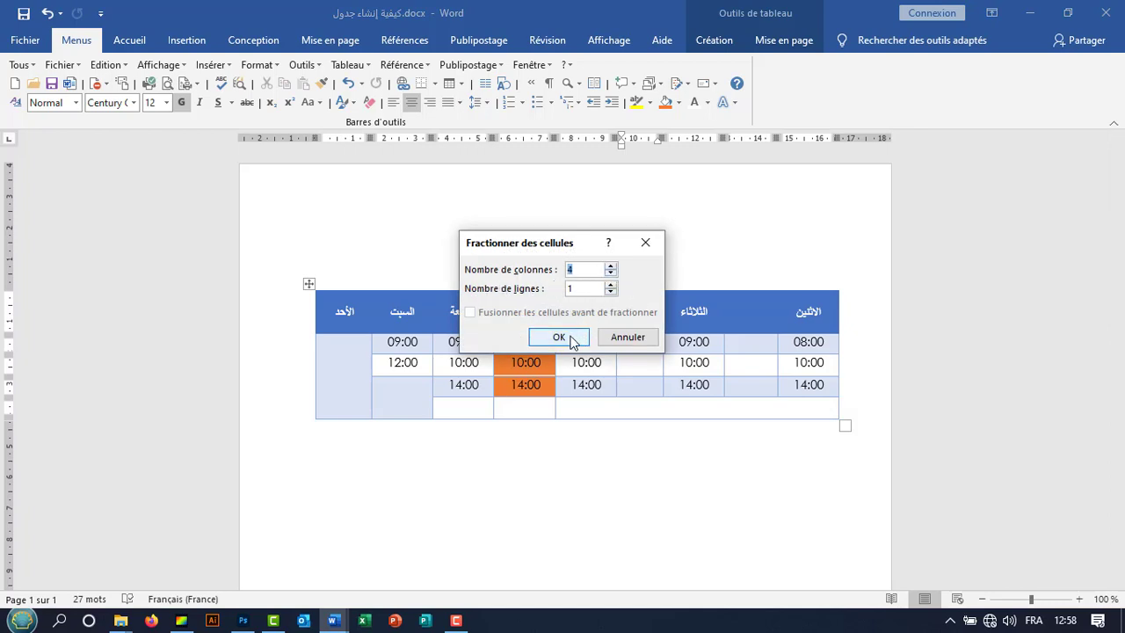
click(569, 341)
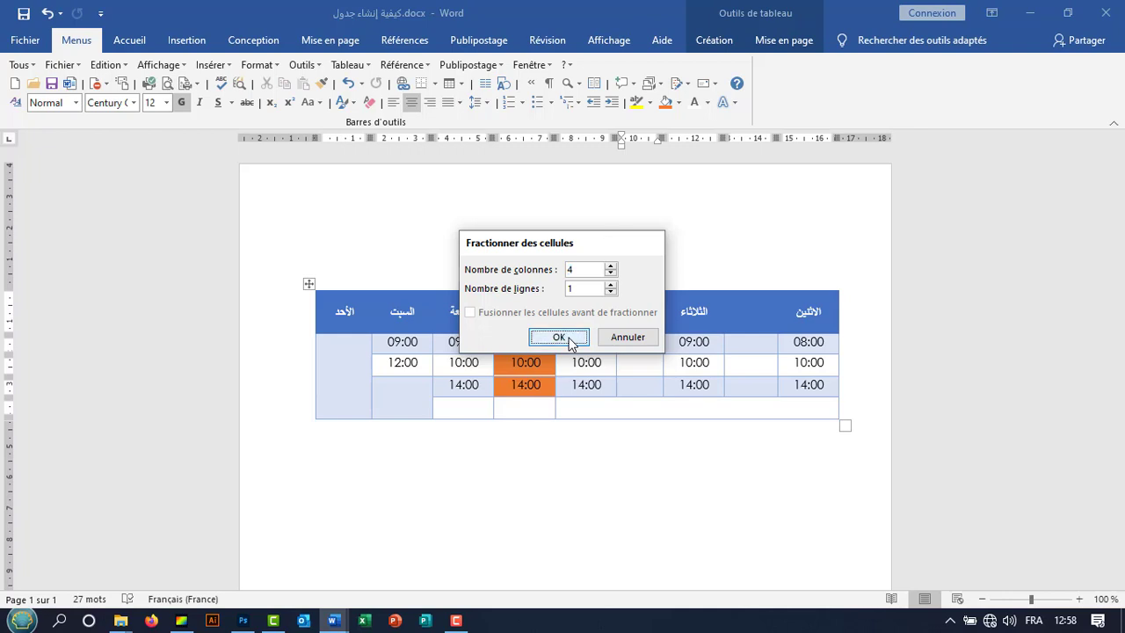
Type 1, 2, 3 and 4 into the four small split cells, right to left
click(657, 437)
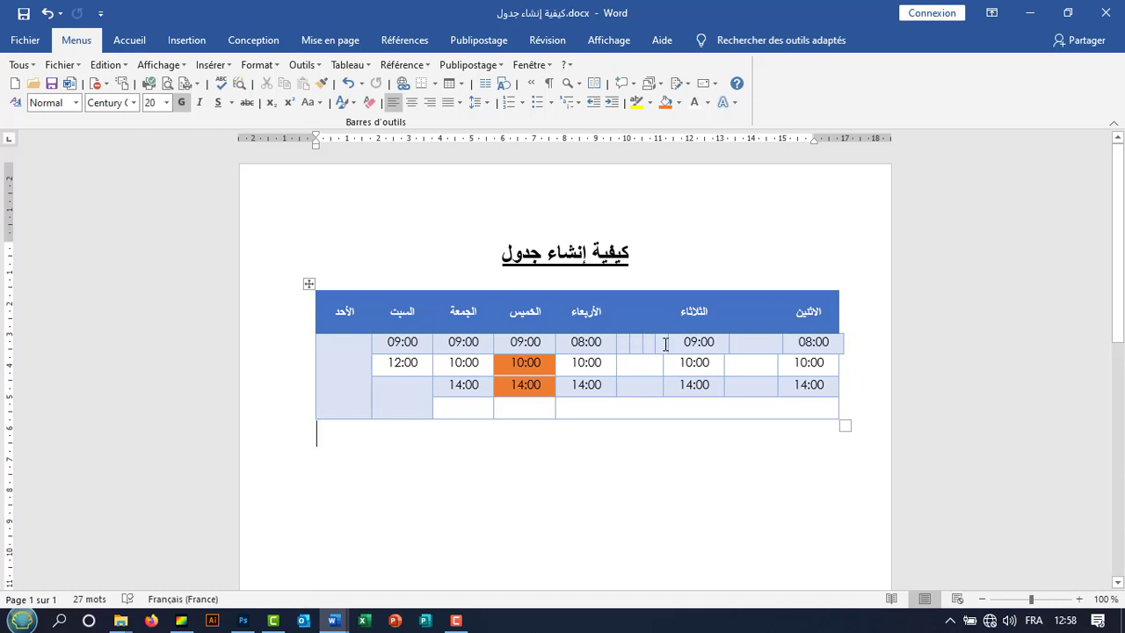
click(657, 345)
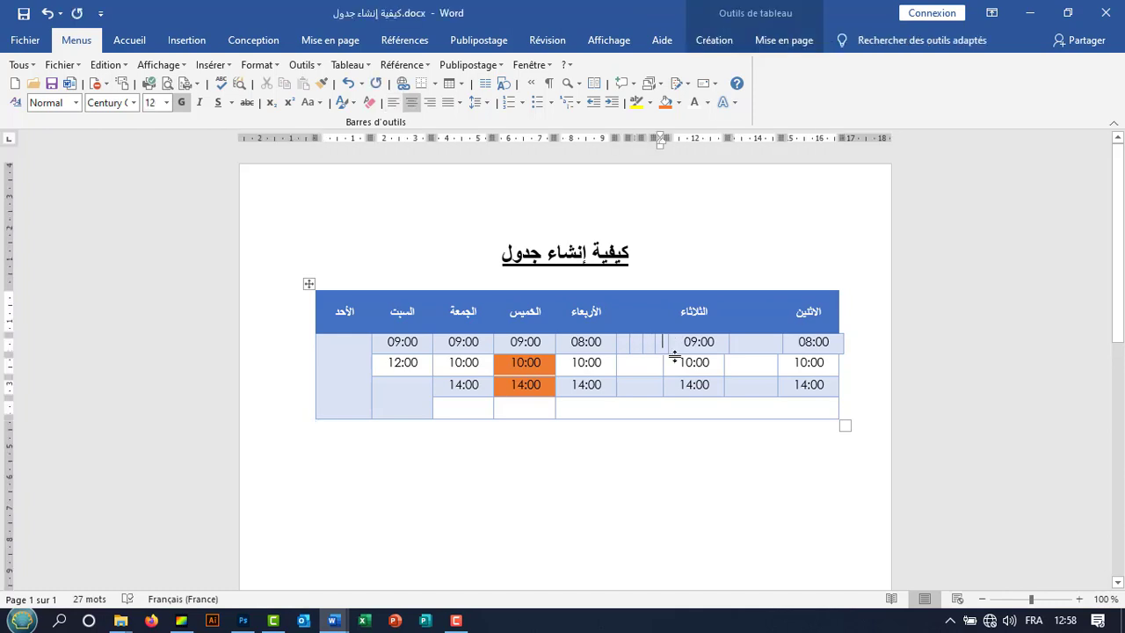
text(1)
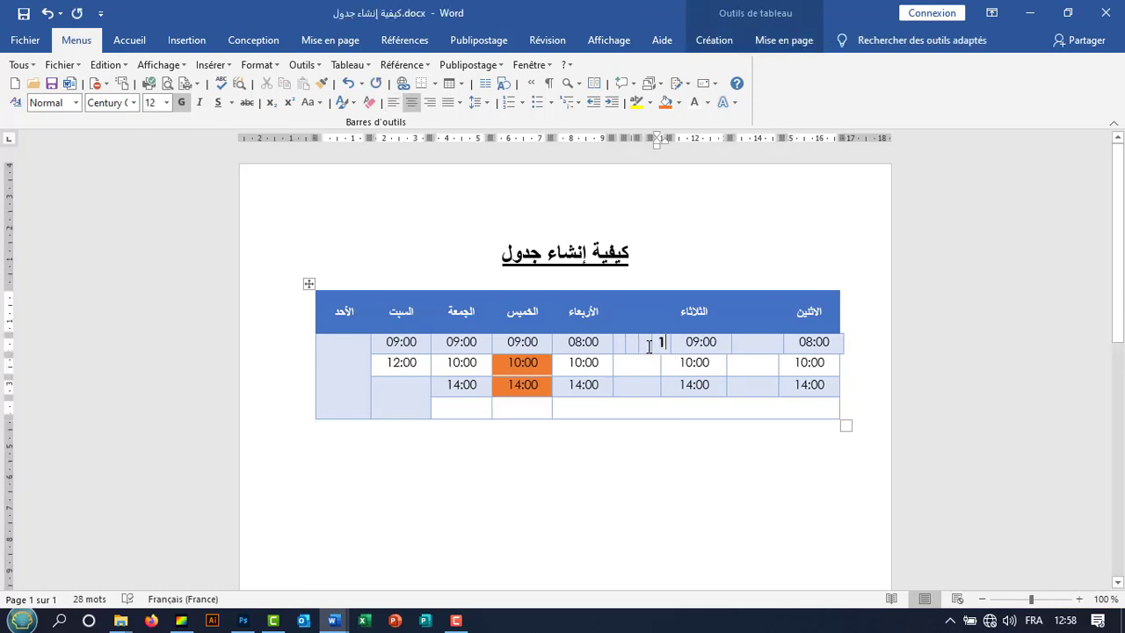
click(646, 348)
text(2)
click(626, 345)
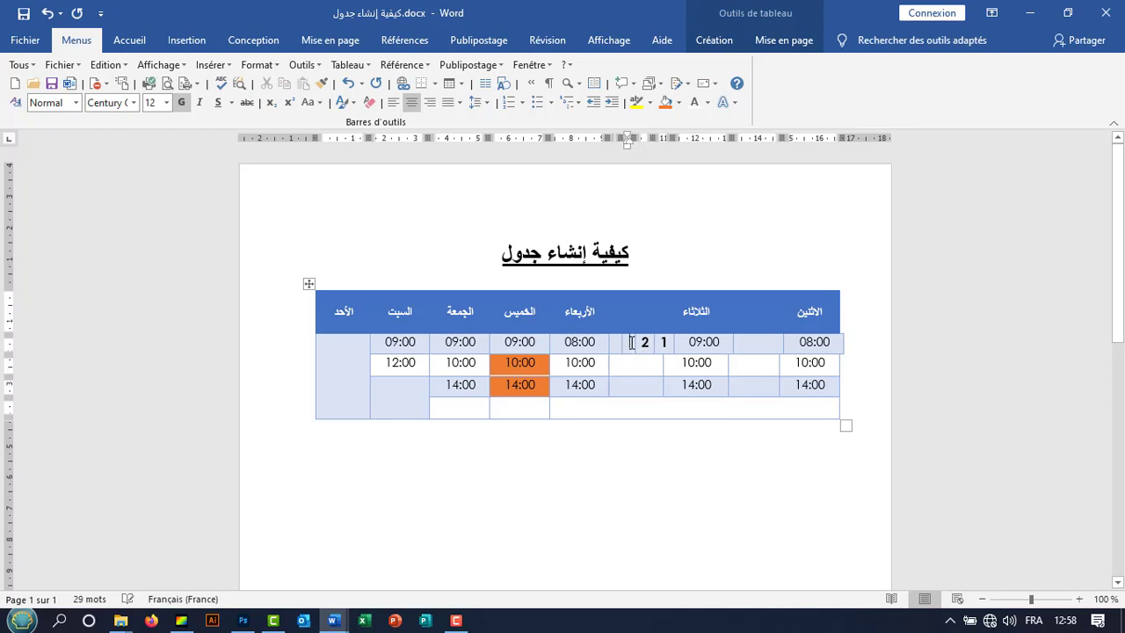
text(3)
click(615, 346)
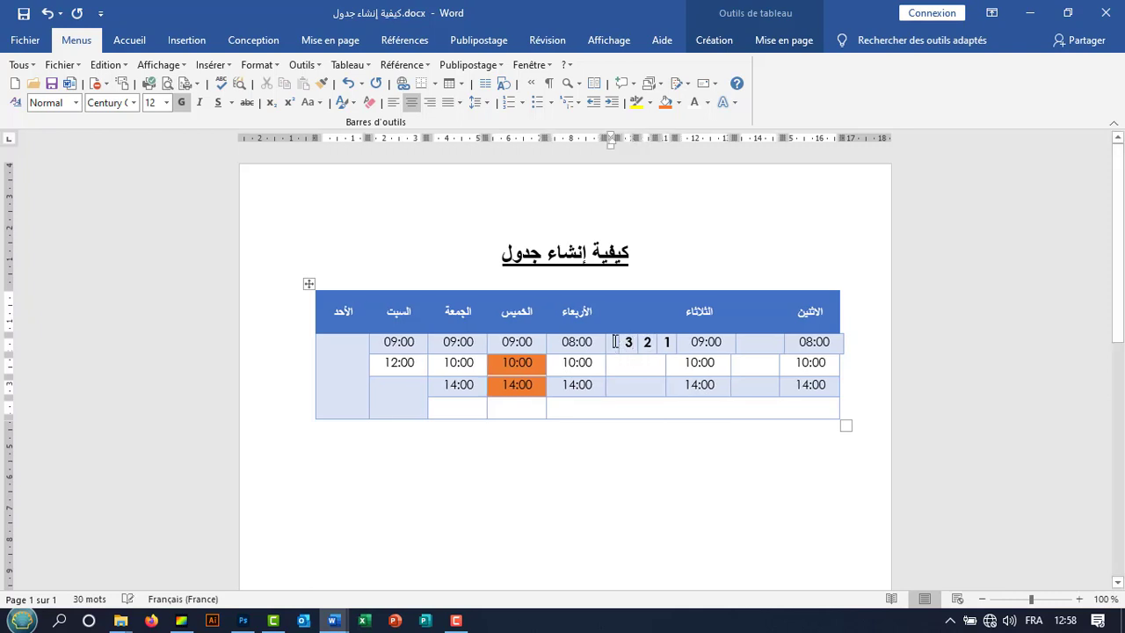
text(4)
click(694, 473)
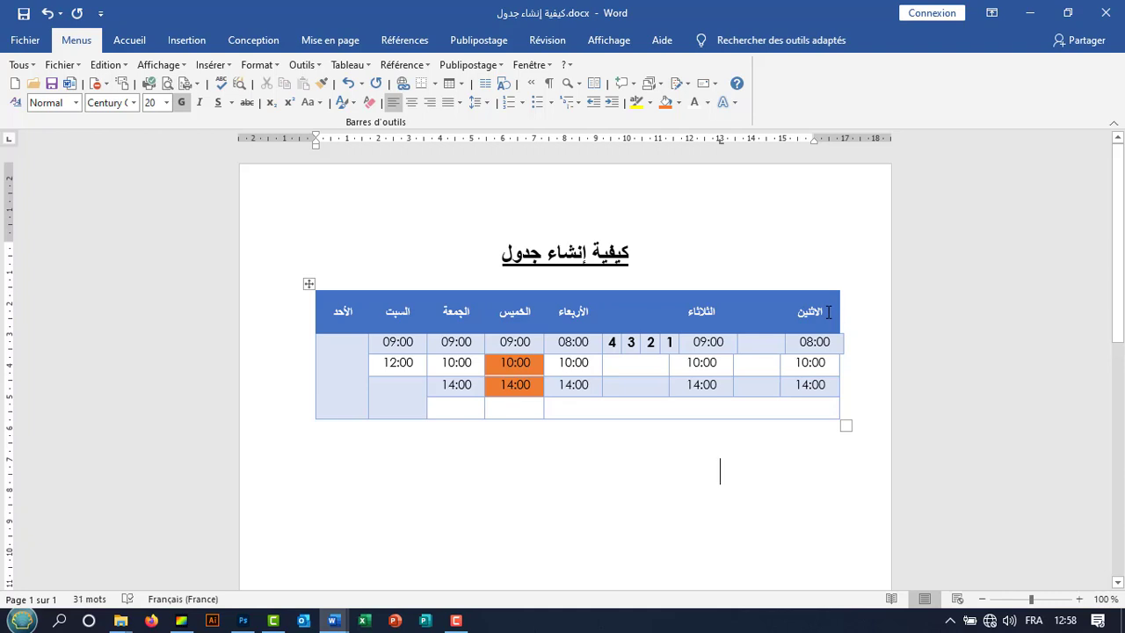
Rotate the الاثنين header text to run vertically using Text Direction
double_click(828, 312)
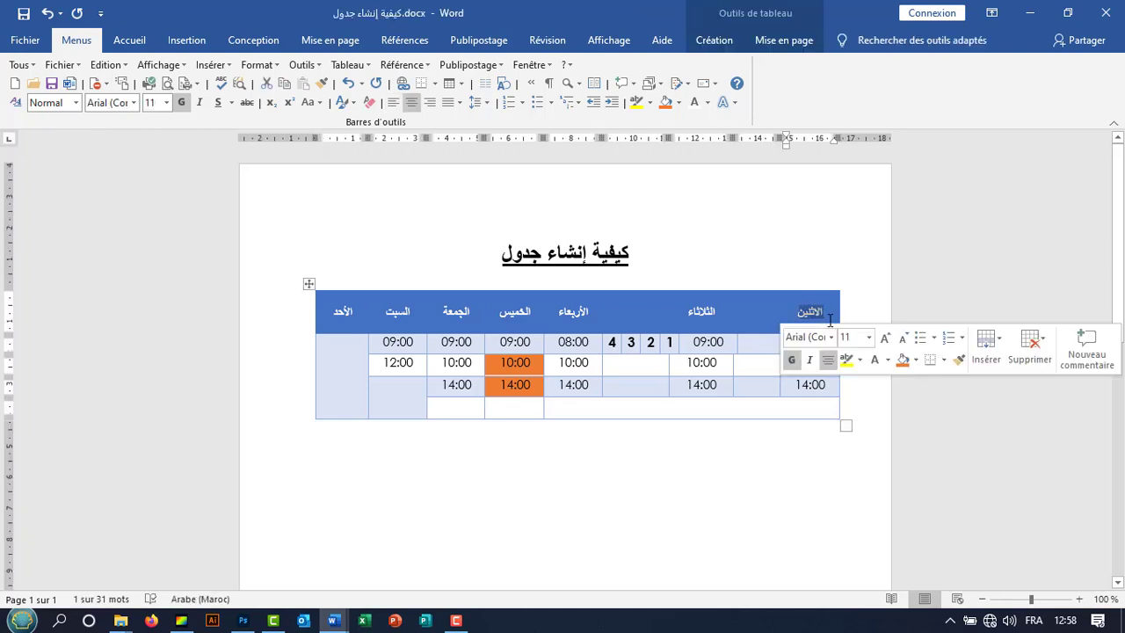
right_click(815, 317)
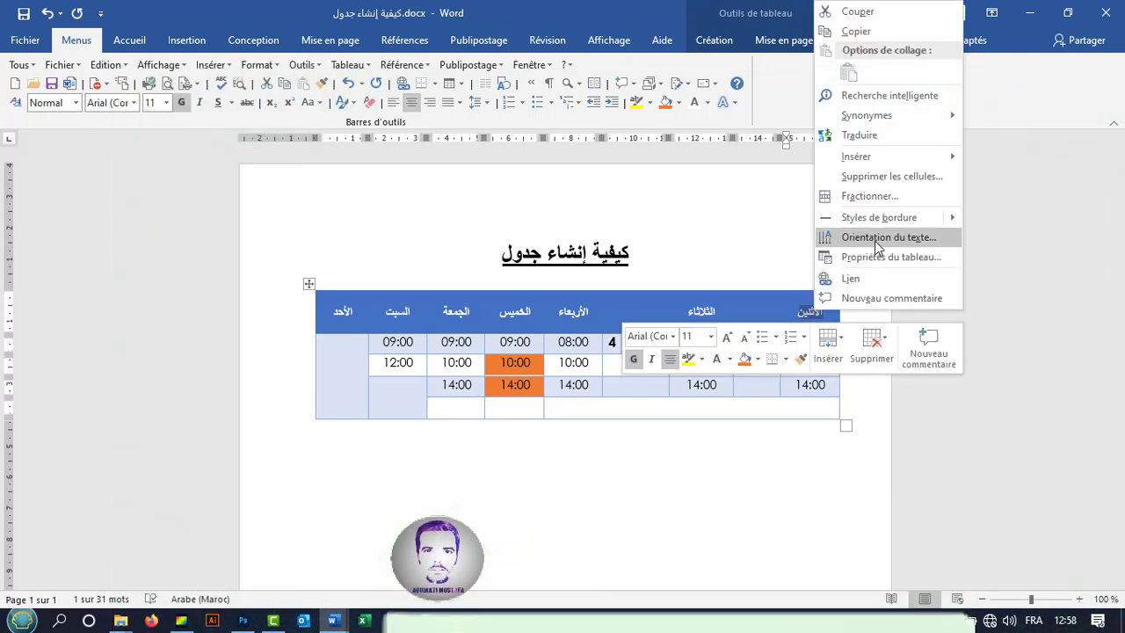
click(875, 238)
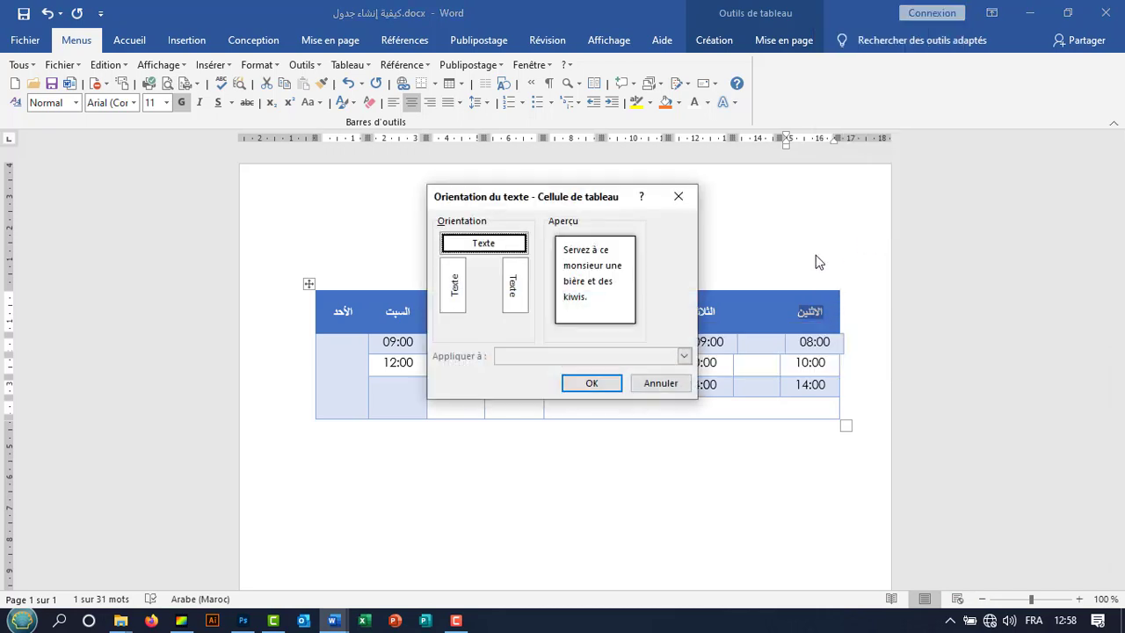
click(454, 295)
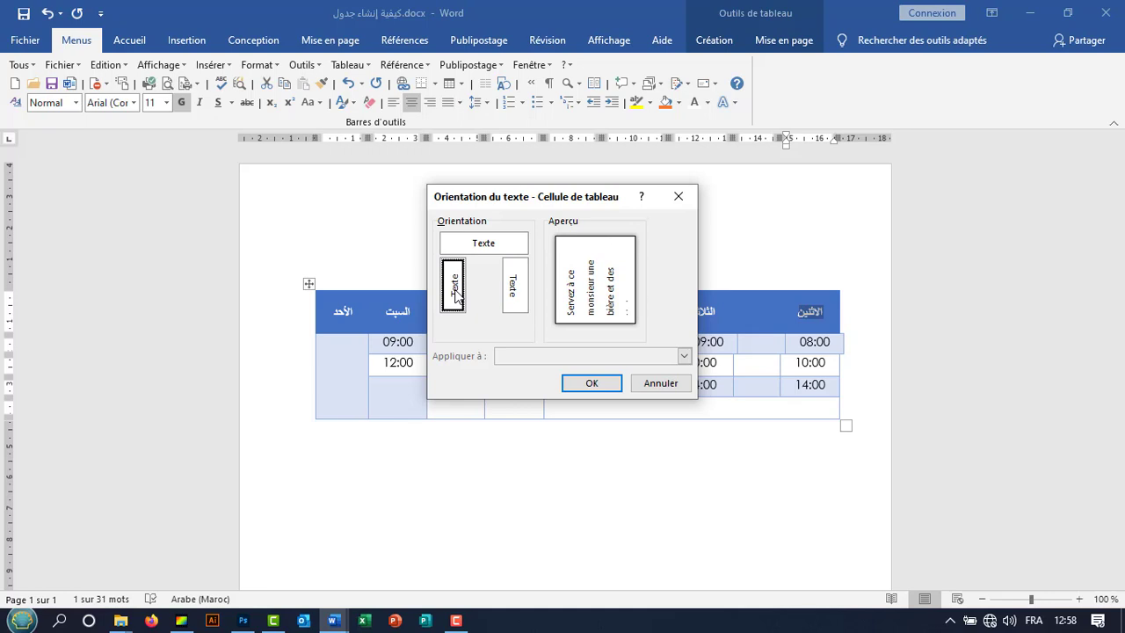
click(517, 299)
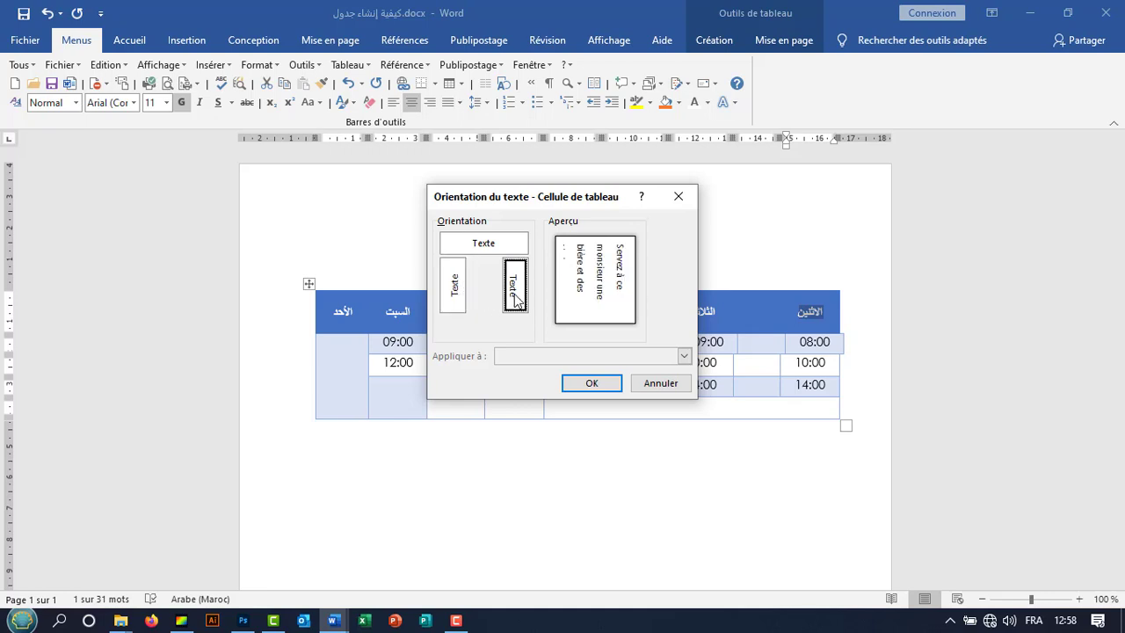
click(591, 384)
click(658, 490)
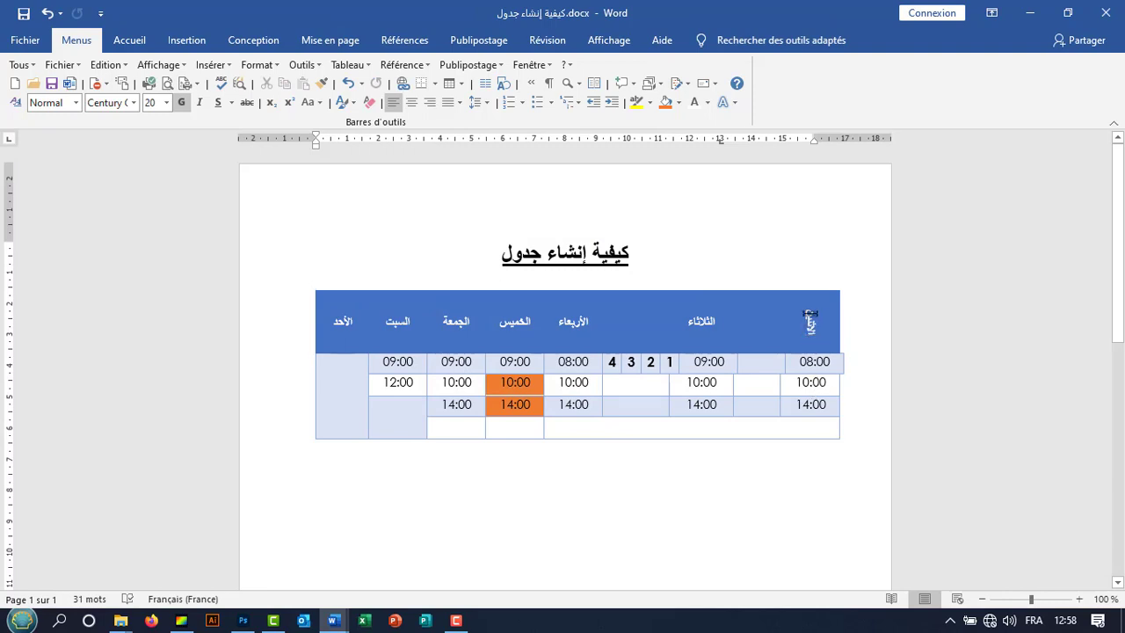
Stretch the timetable slightly wider and taller, then select the header row
click(810, 332)
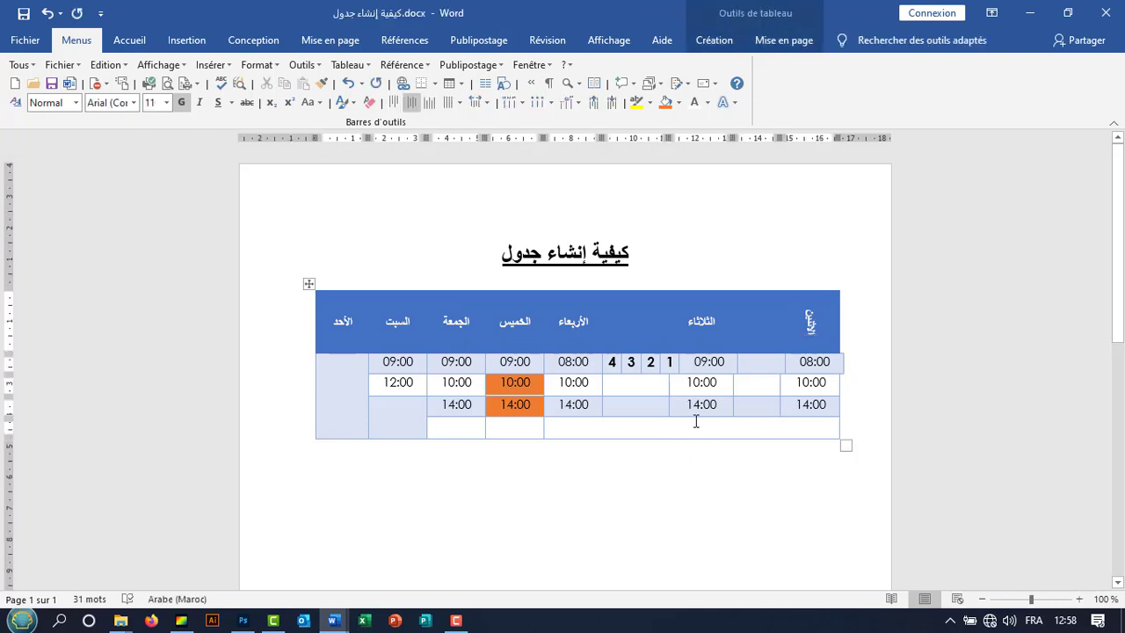
drag(845, 446, 852, 479)
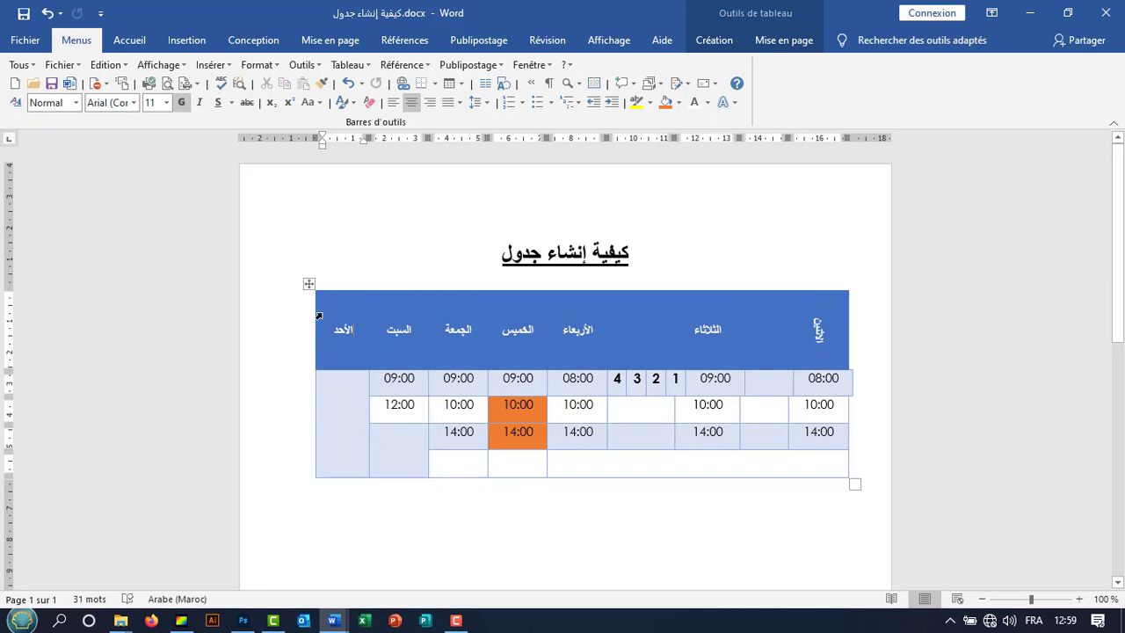
drag(324, 321, 829, 333)
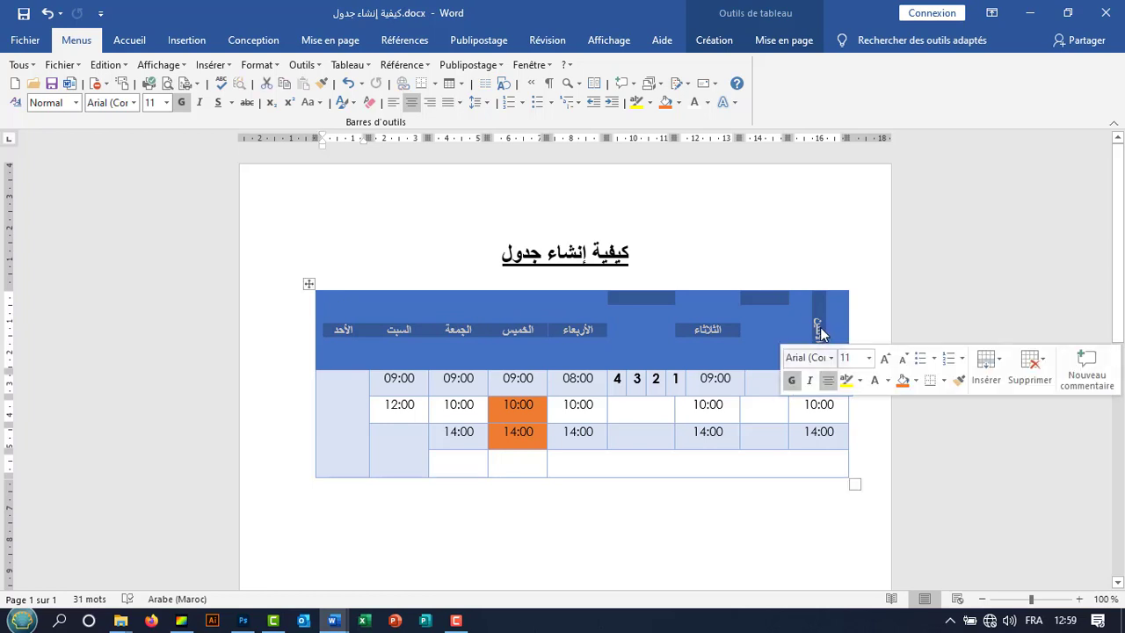
Pick the solid black line from Border Styles to activate the border painter
right_click(819, 332)
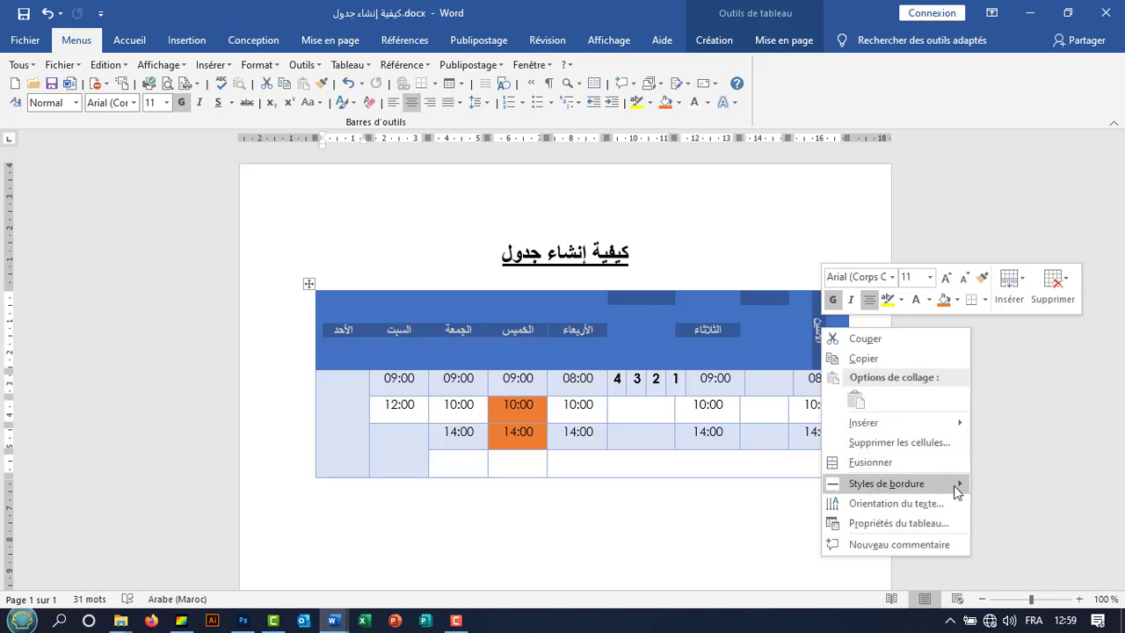
click(962, 488)
click(963, 488)
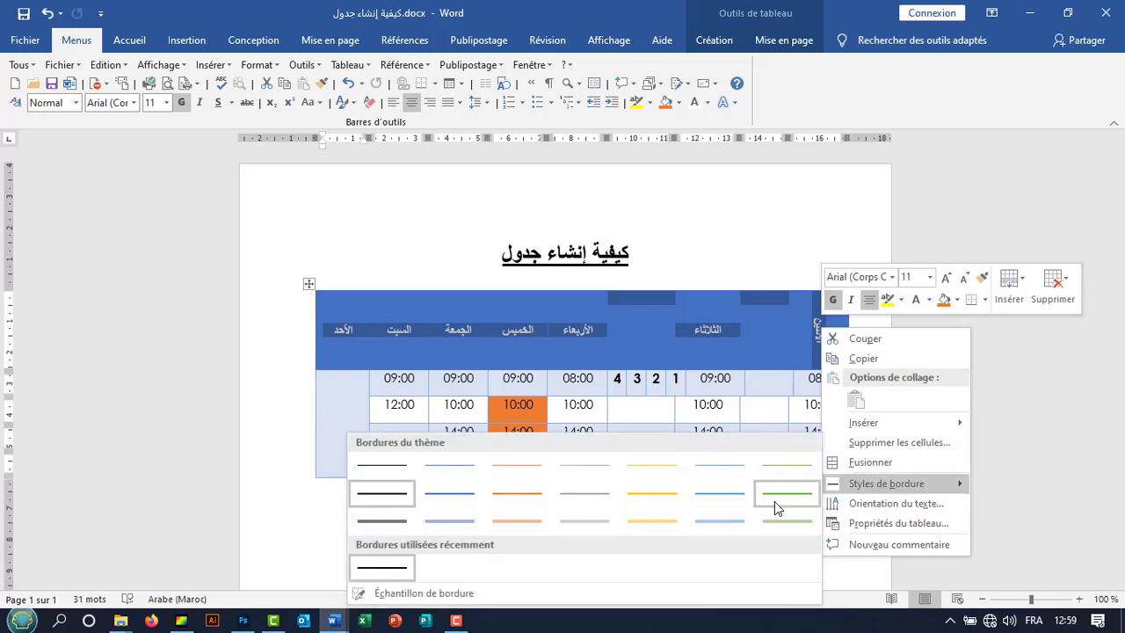
click(387, 496)
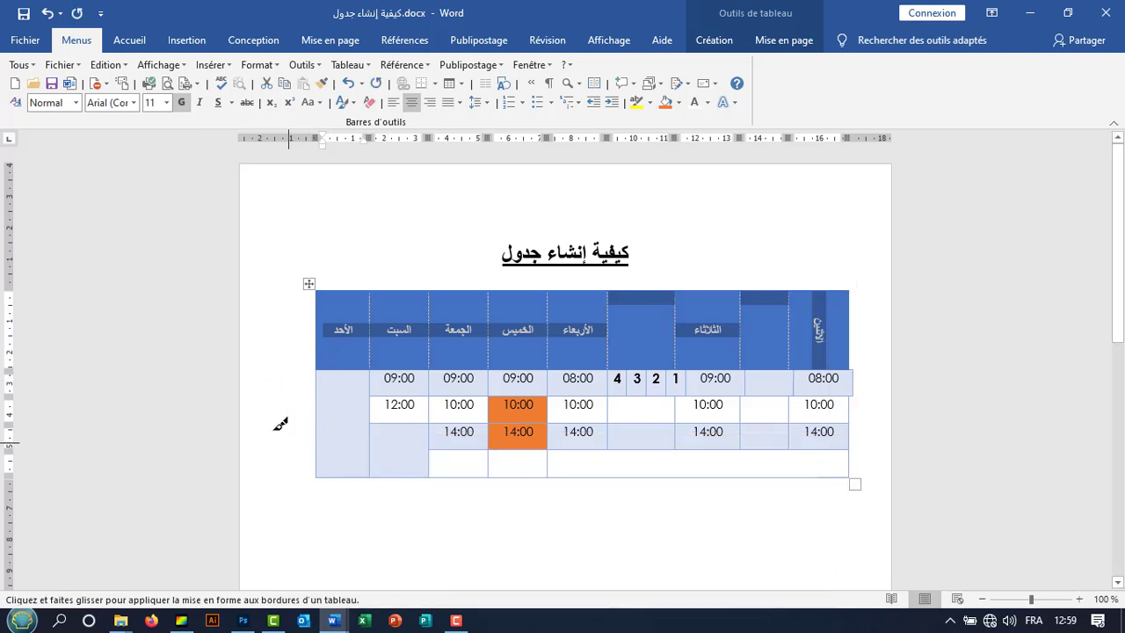
Paint bold black borders on every header divider and on the table's right and left edges
click(851, 321)
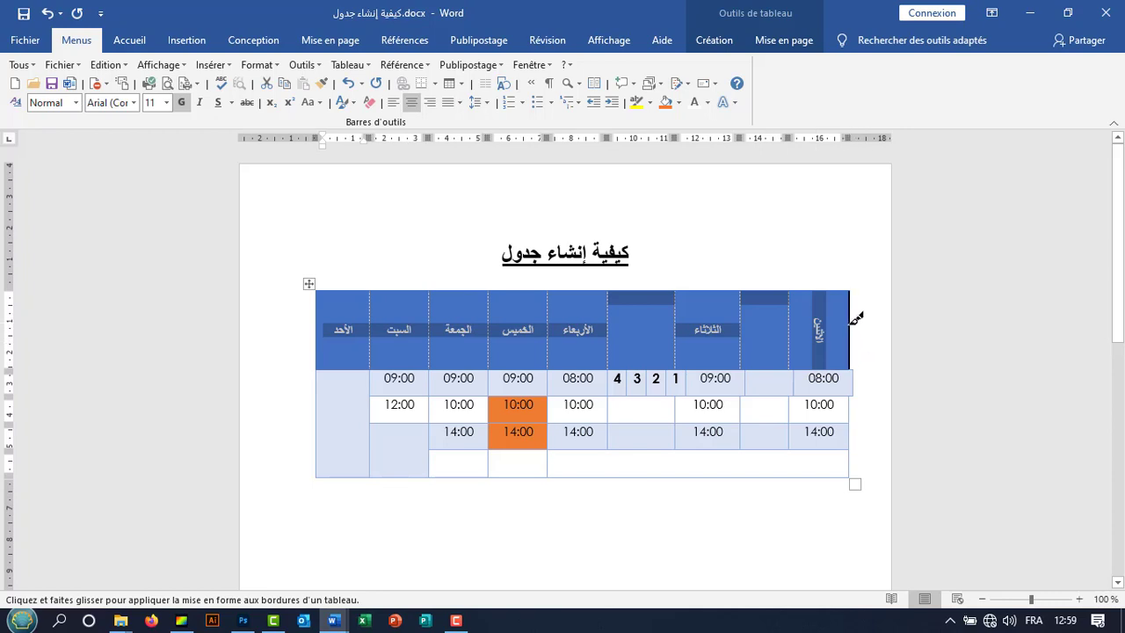
click(783, 327)
click(741, 325)
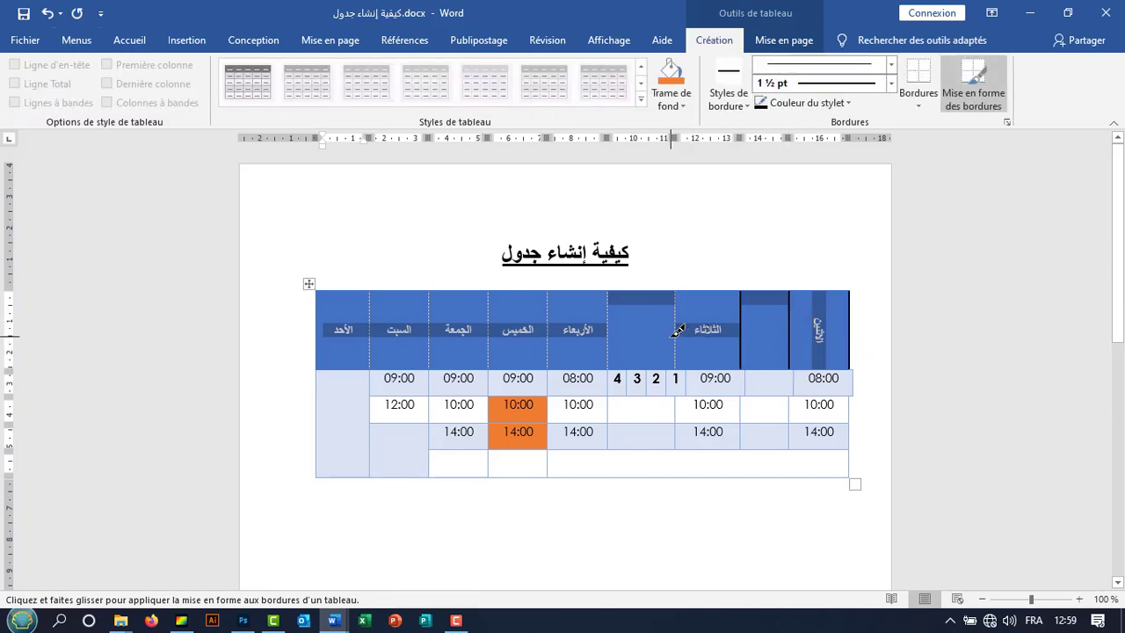
click(676, 333)
click(608, 332)
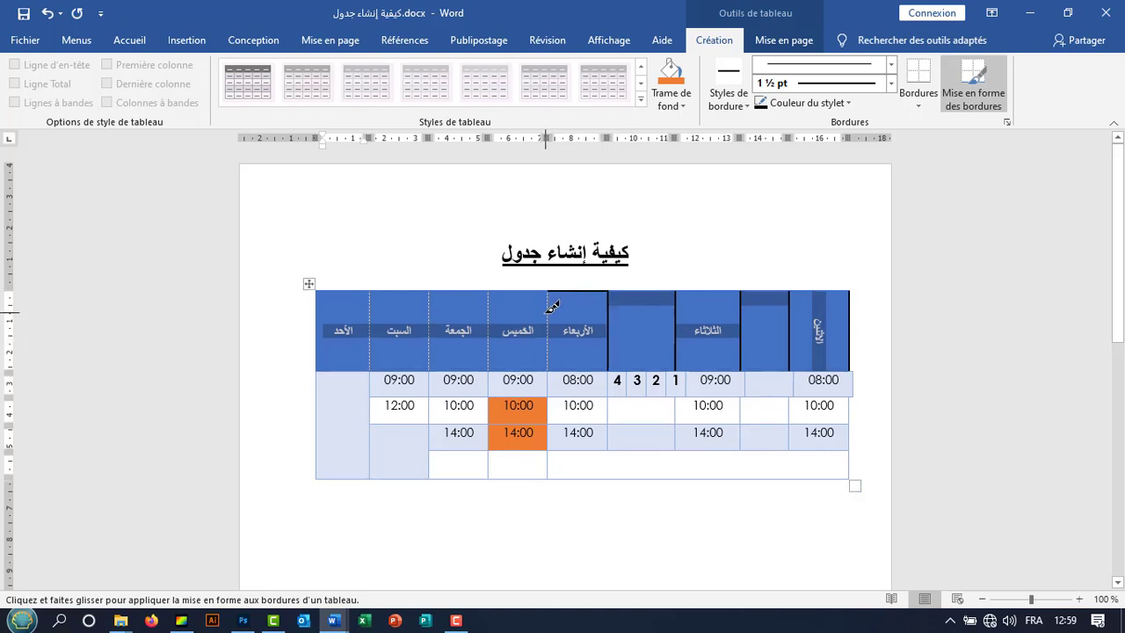
click(547, 306)
click(489, 309)
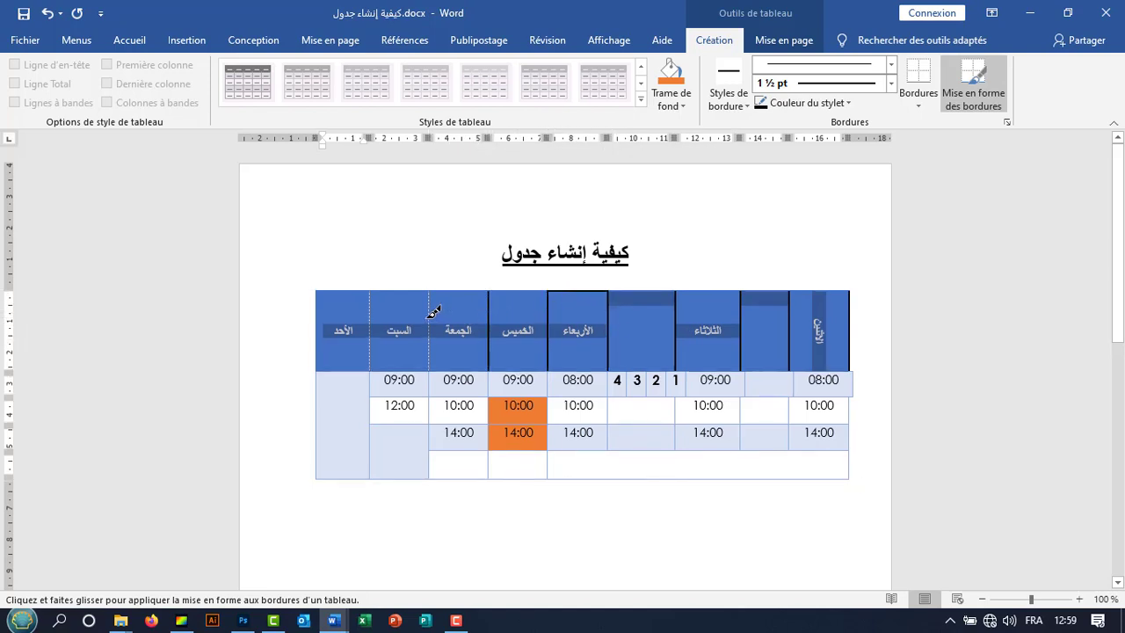
click(429, 310)
click(371, 316)
click(317, 310)
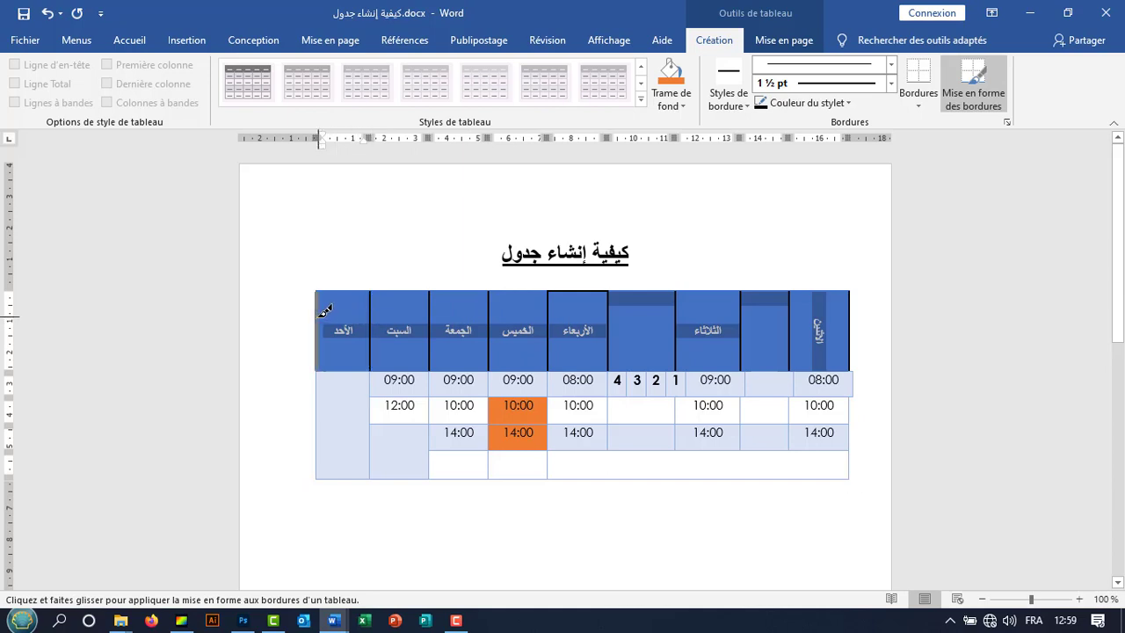
Undo the two stray black borders accidentally painted in the table body, including beside 10:00
right_click(543, 384)
click(764, 369)
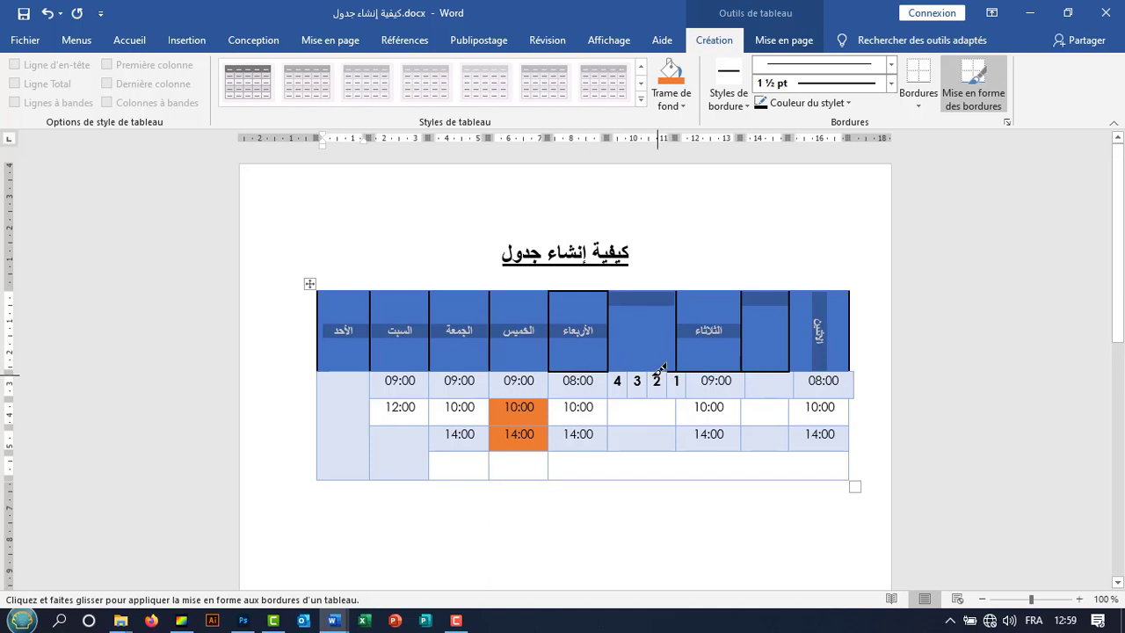
click(676, 412)
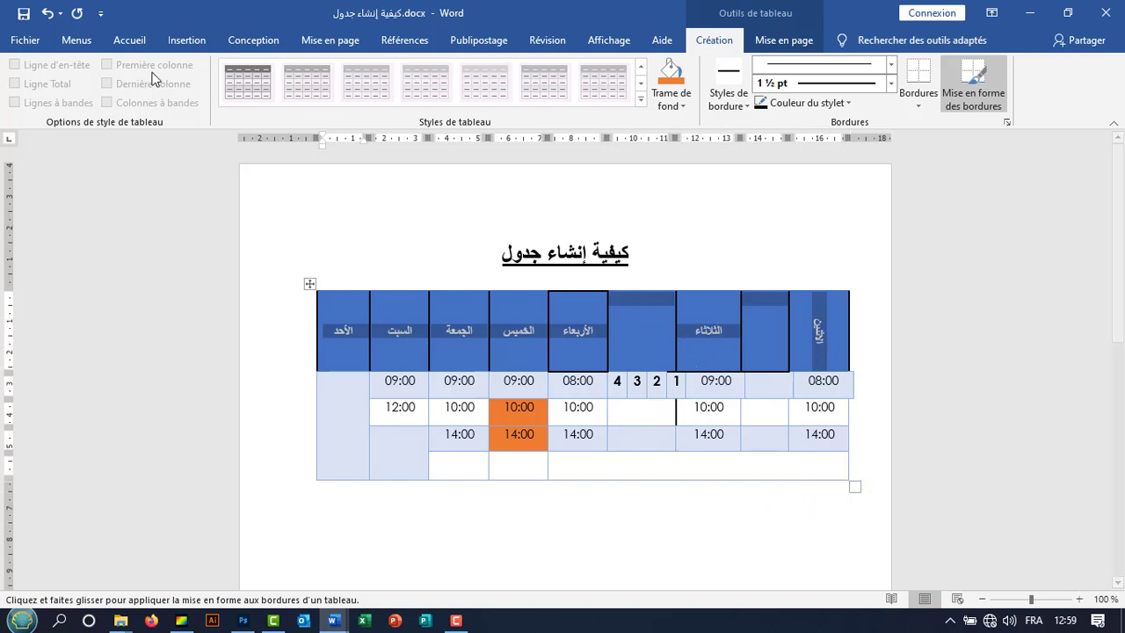
click(48, 14)
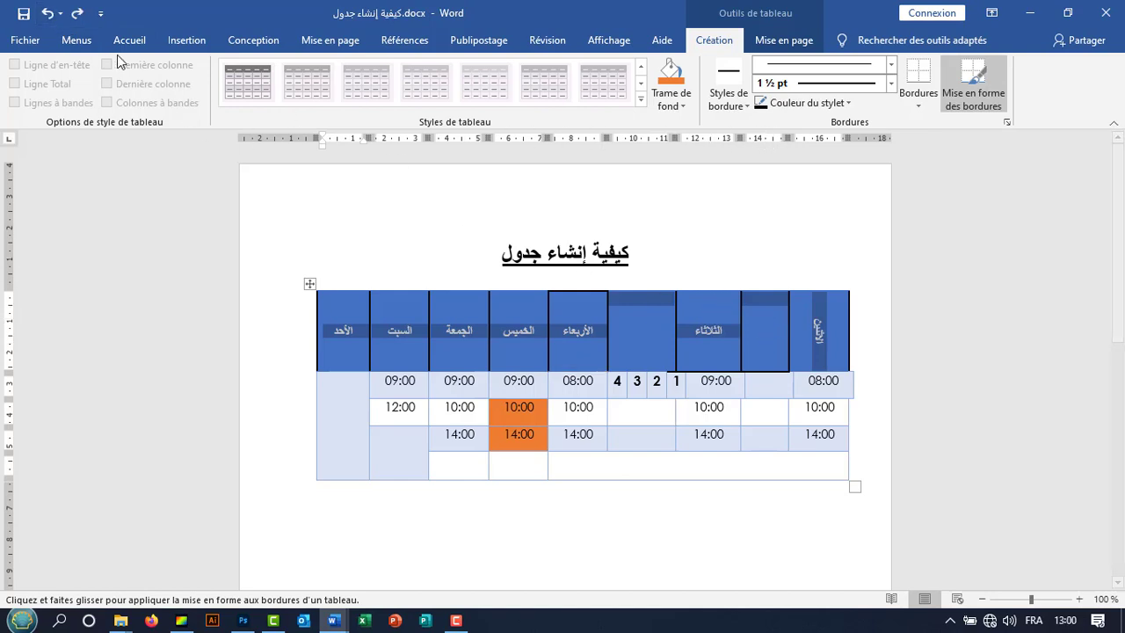
click(48, 14)
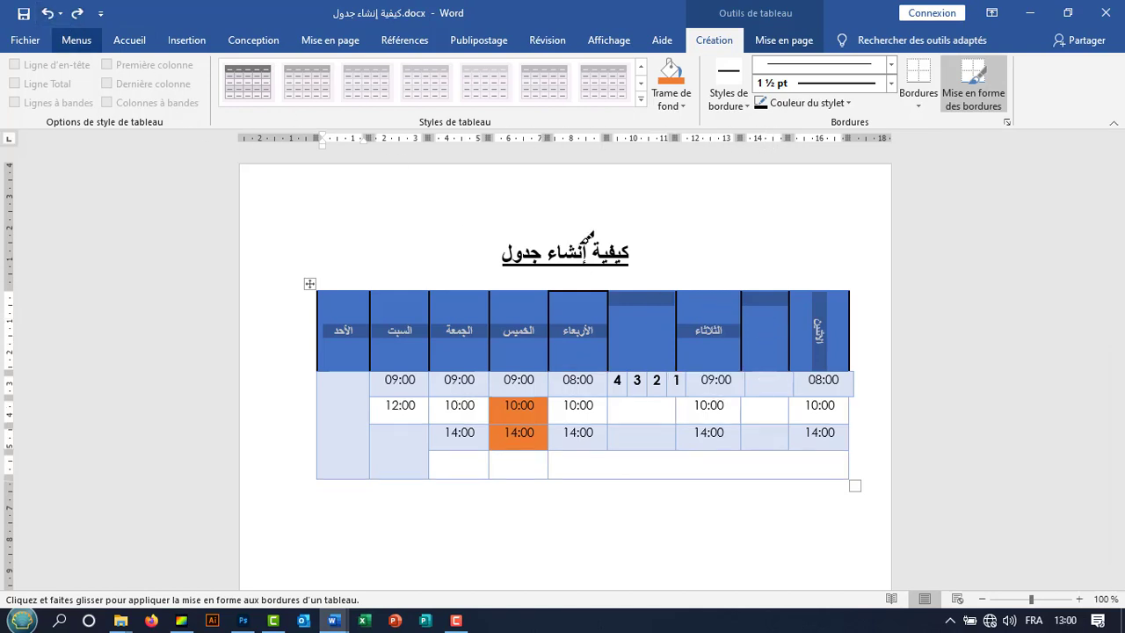
right_click(726, 322)
mouse_move(780, 418)
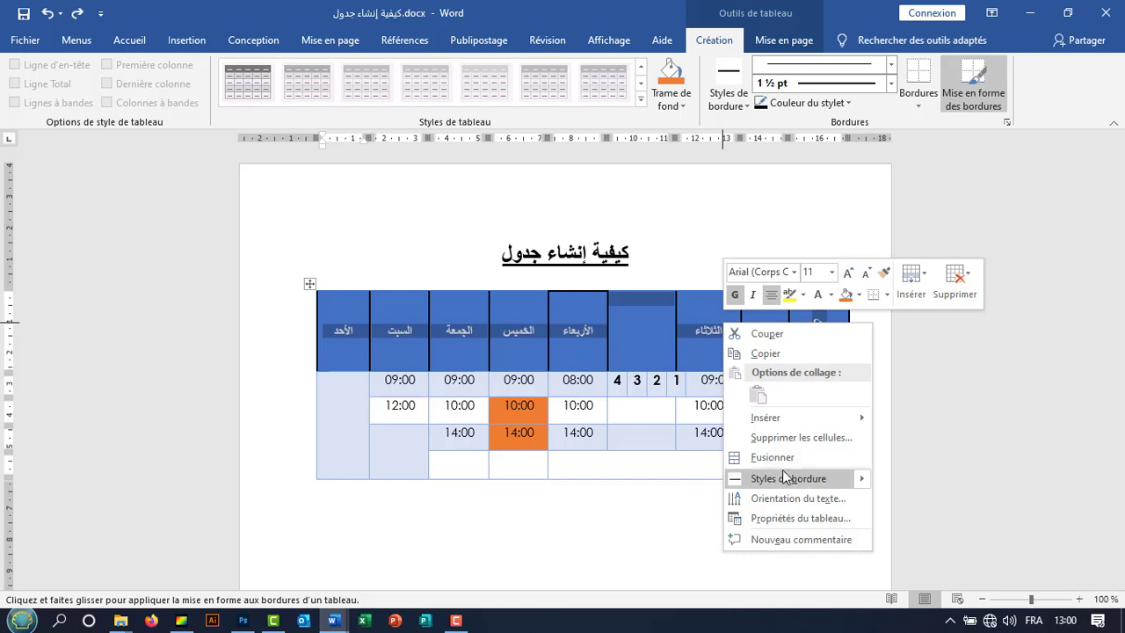
mouse_move(864, 479)
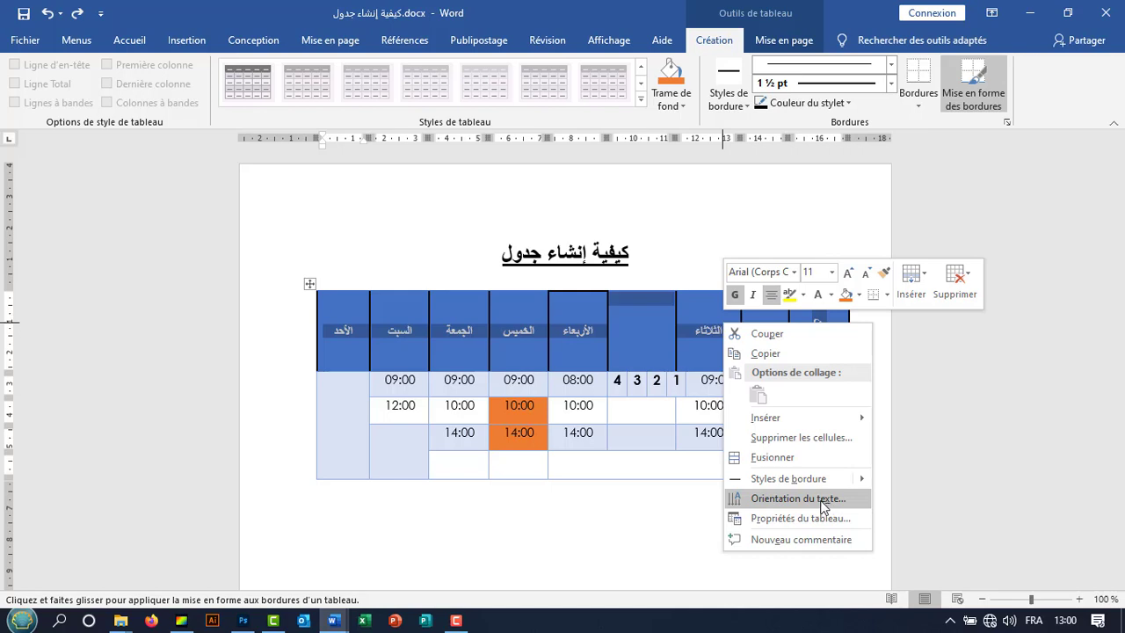
click(646, 502)
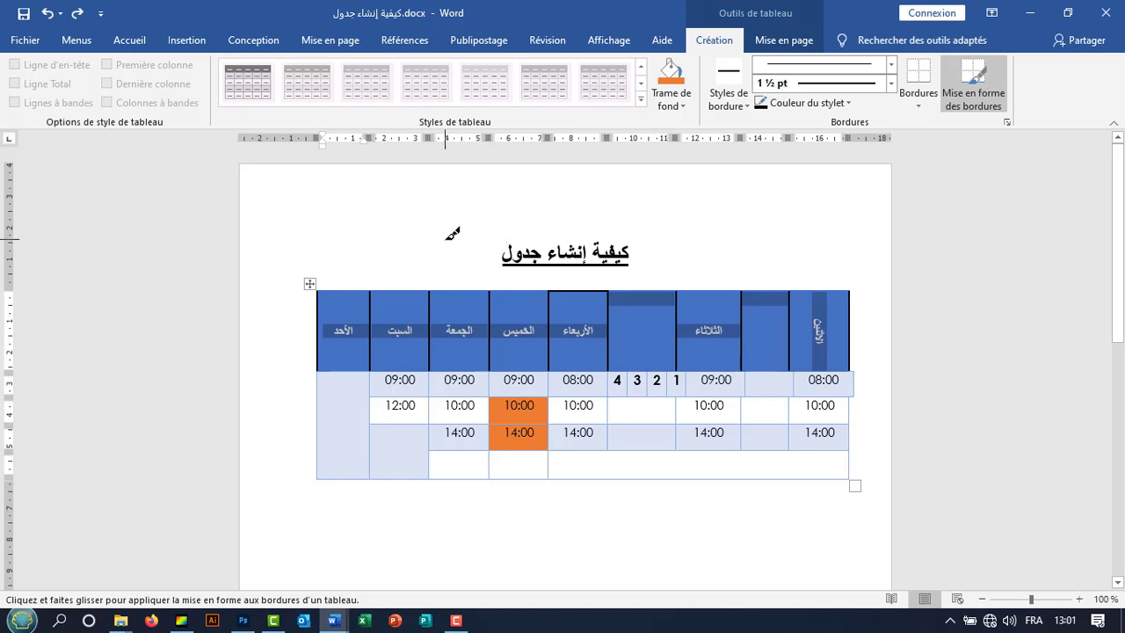
Open the Fichier backstage Accueil page listing recent documents, headed by كيفية إنشاء جدول.docx
click(25, 42)
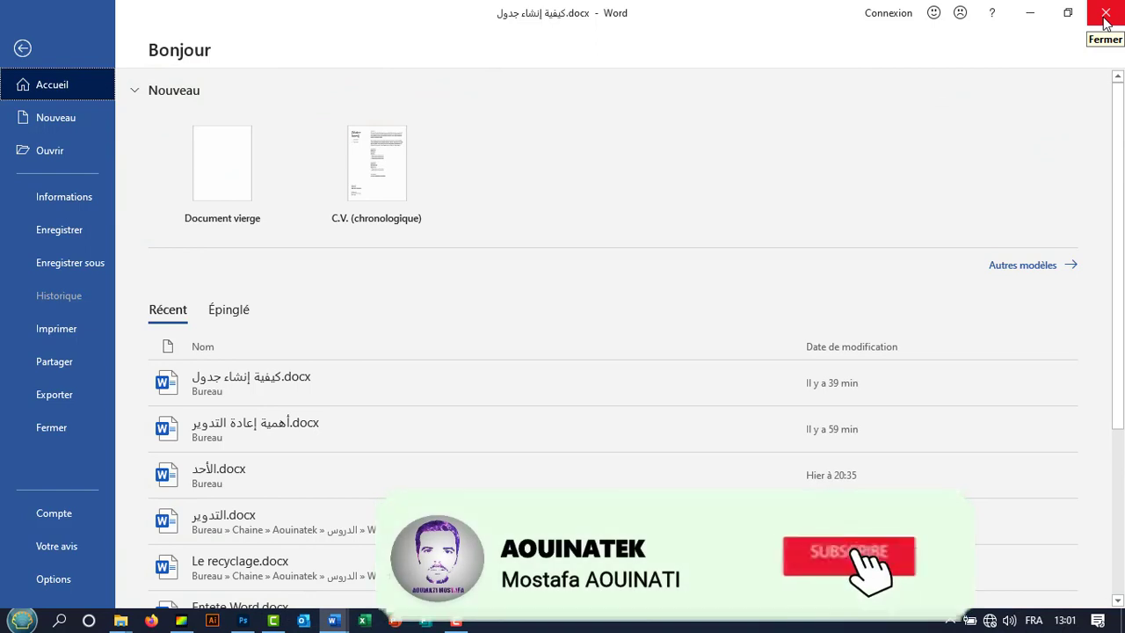
mouse_move(459, 627)
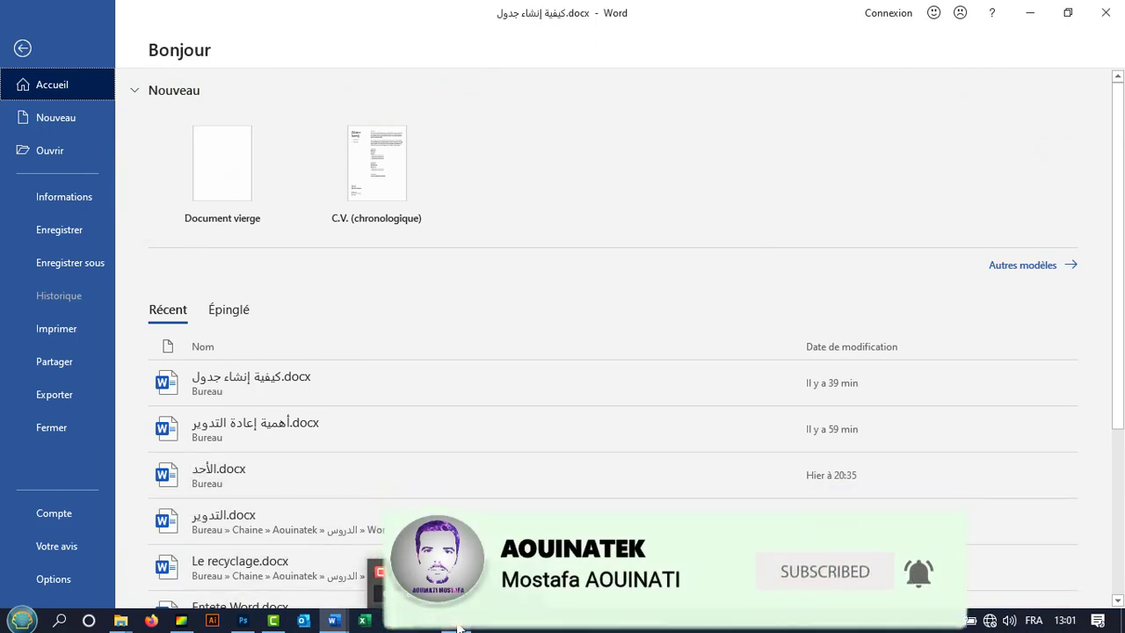